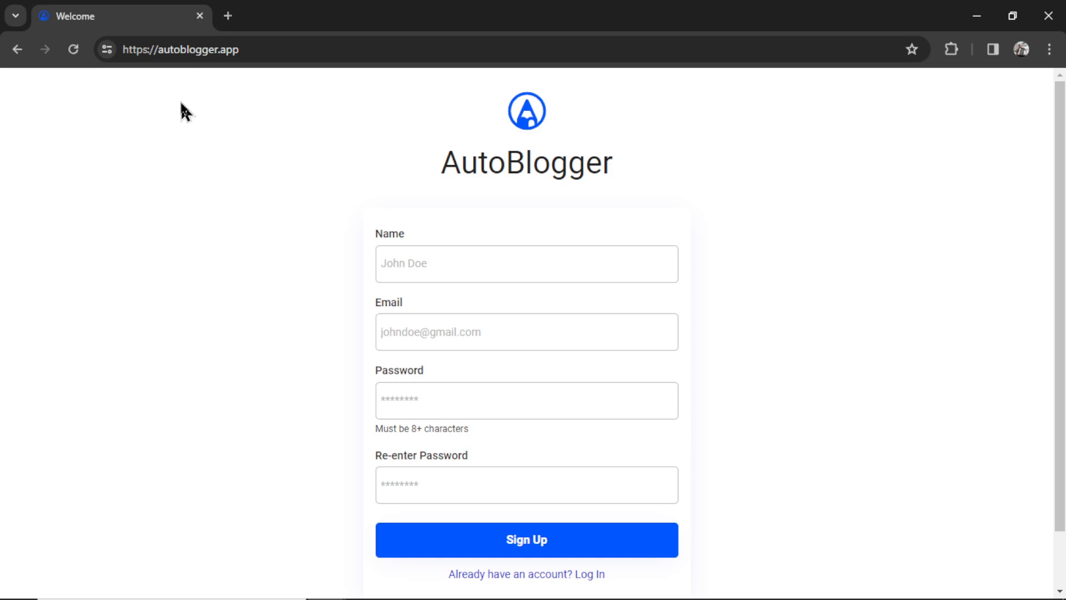
Sign up for a new AutoBlogger account with an account name and e-mail
left_click(497, 272)
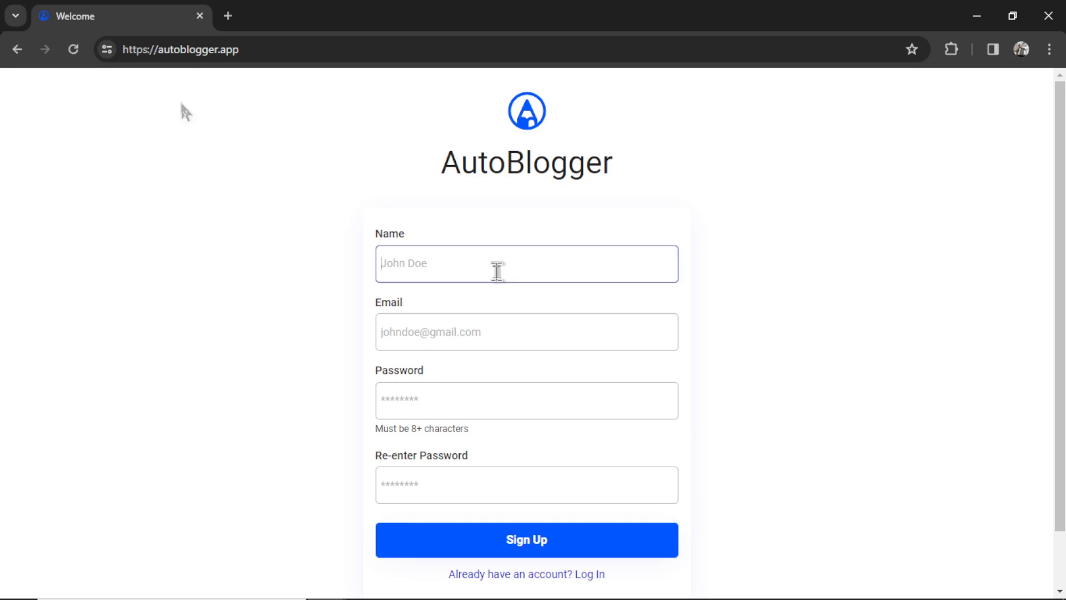
type("WesGPT")
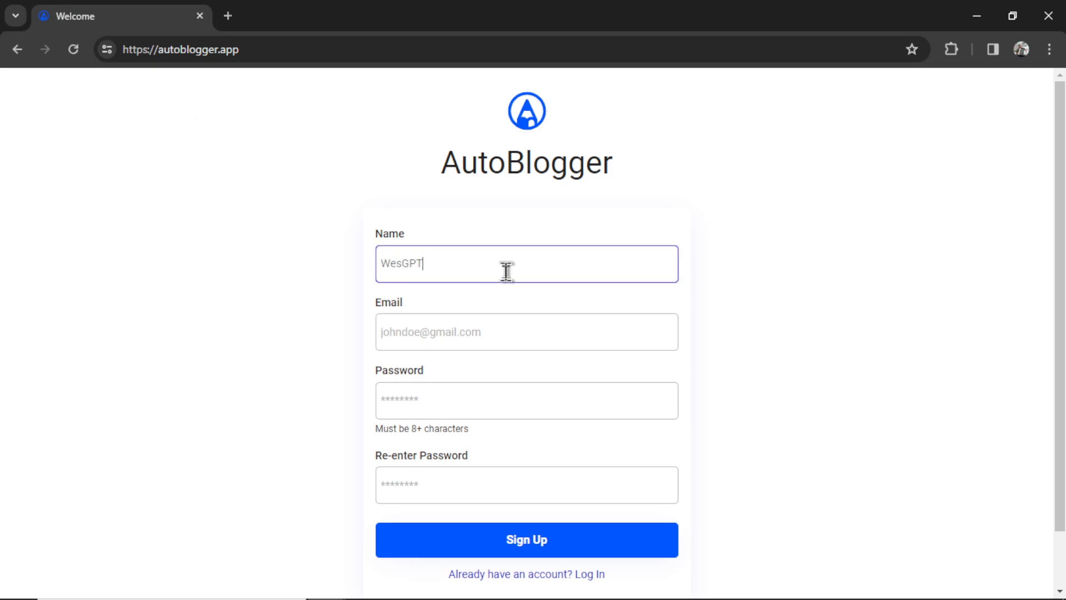
key("Tab")
key("ctrl+v")
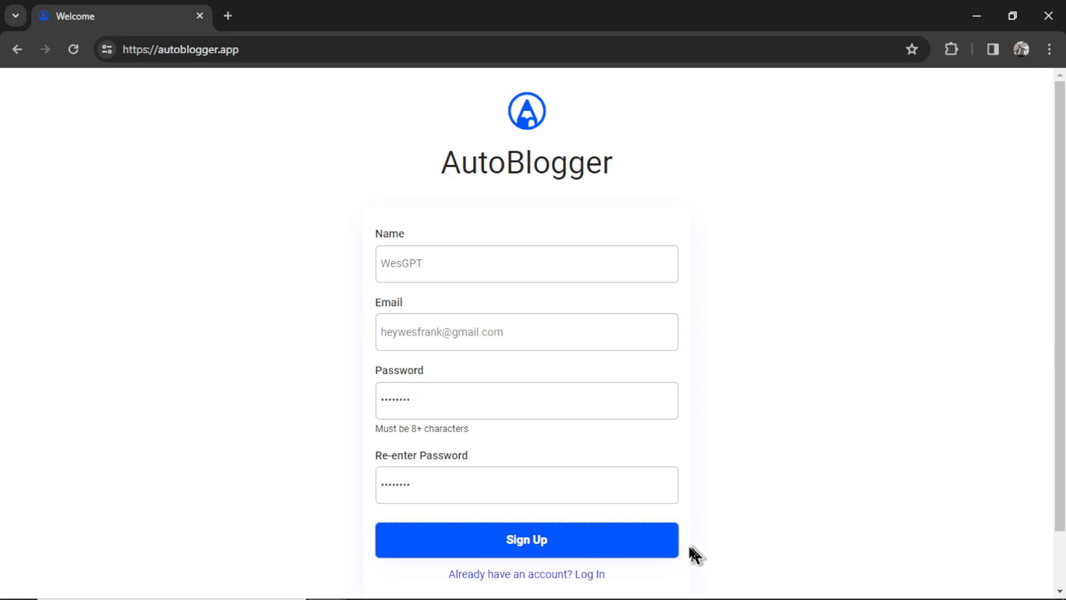
left_click(628, 551)
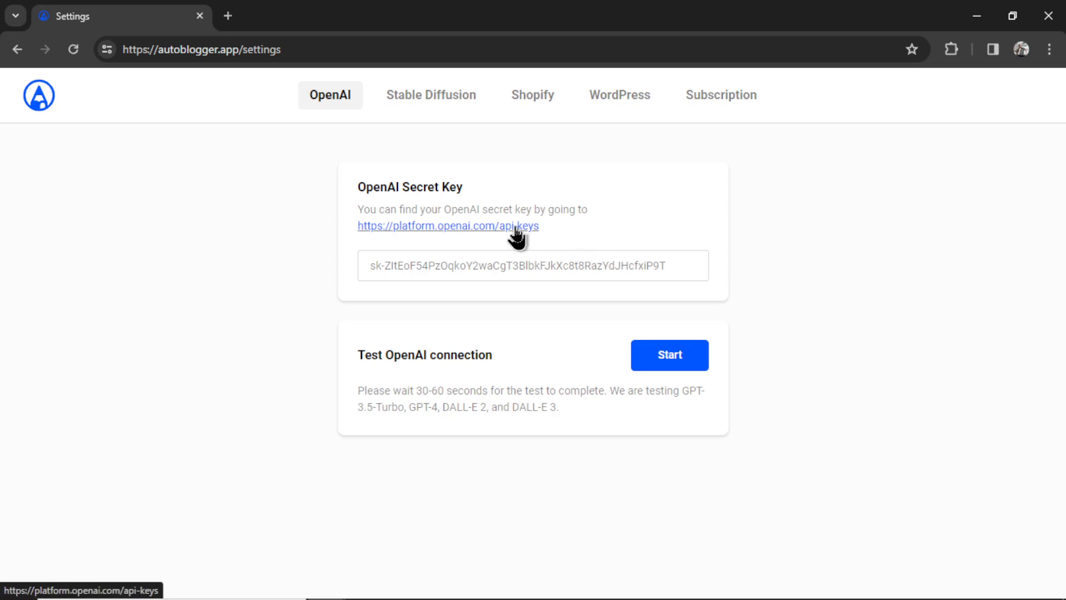
Create an OpenAI secret key named 'AutoBlogger WordPress' and copy it
left_click(515, 226)
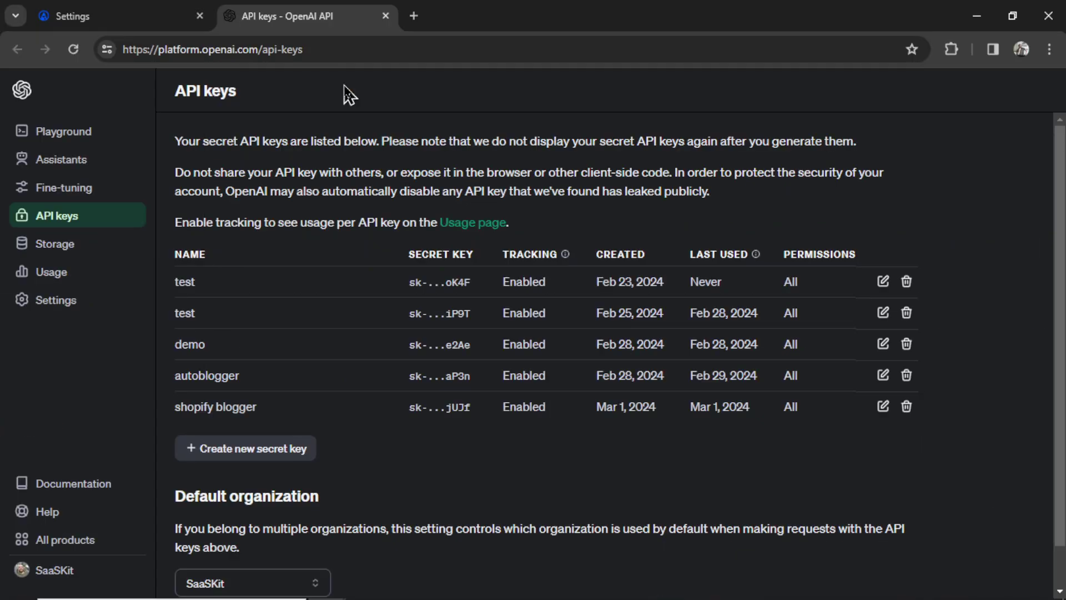
left_click(287, 446)
type("AutoBlogger WordPress")
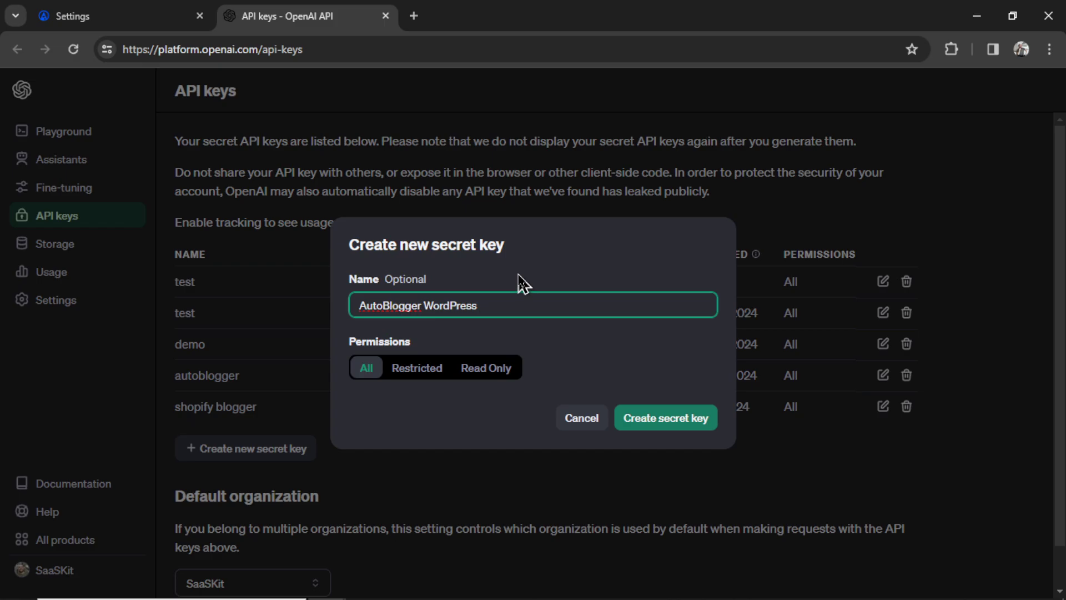
left_click(668, 425)
left_click(689, 333)
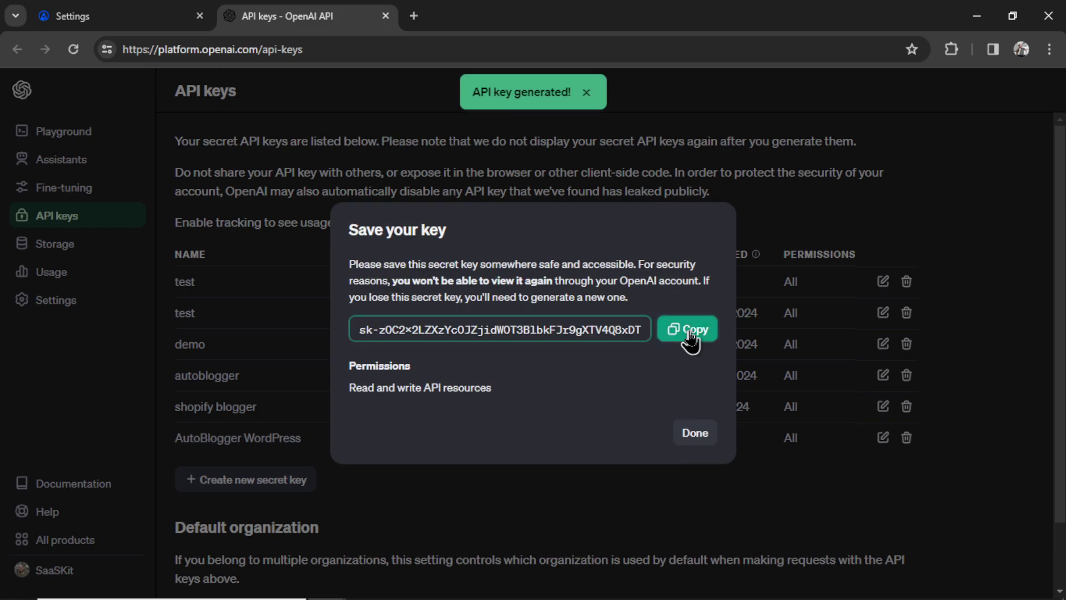
Paste the new OpenAI key into AutoBlogger's secret key field and run the connection test
left_click(158, 18)
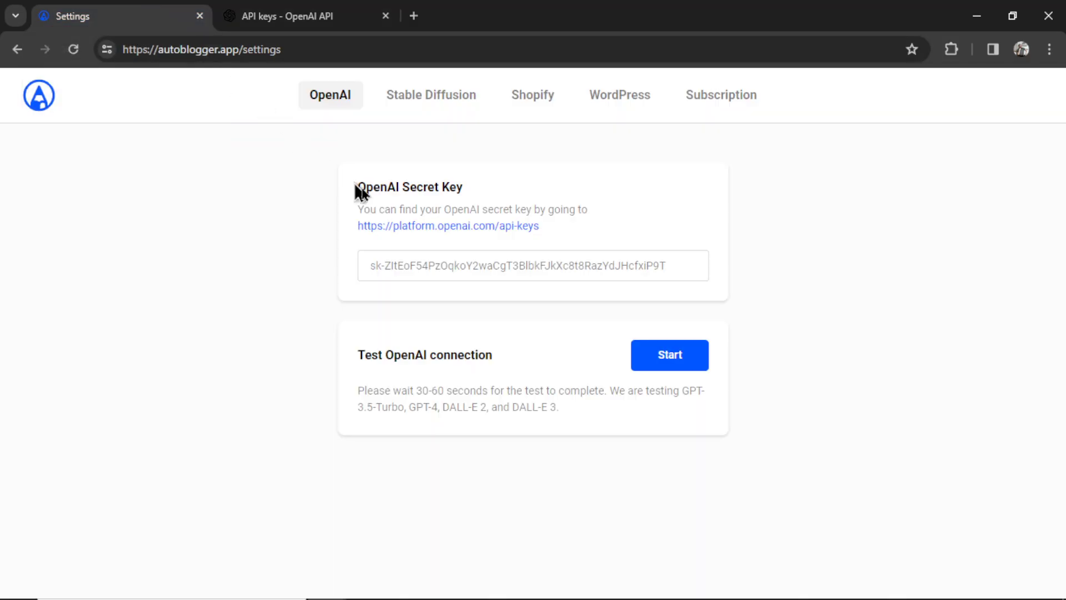
left_click(490, 267)
key("ctrl+v")
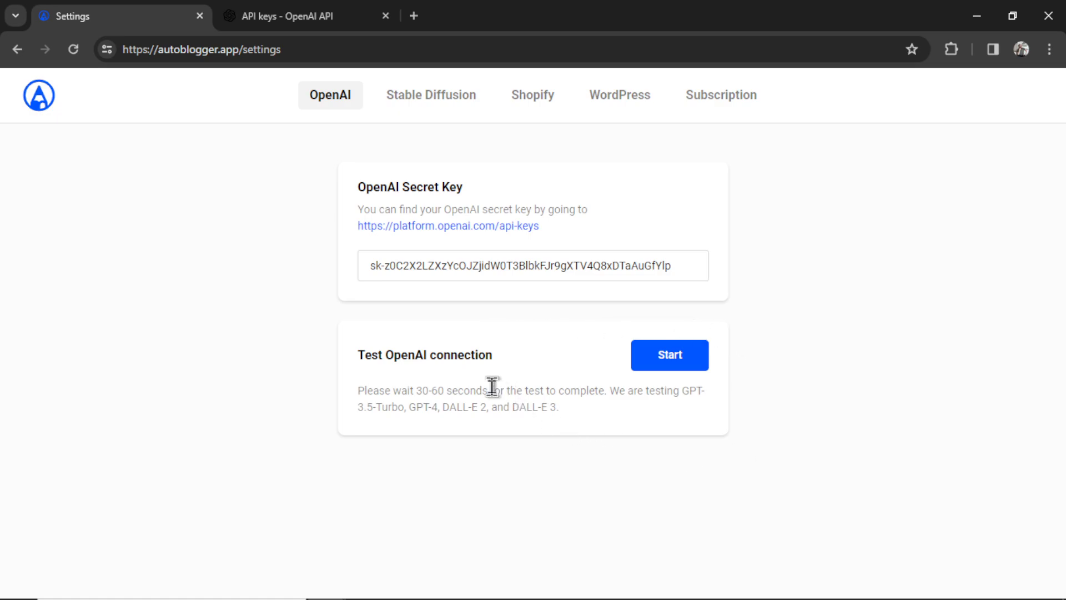
left_click(686, 367)
key("ctrl+Tab")
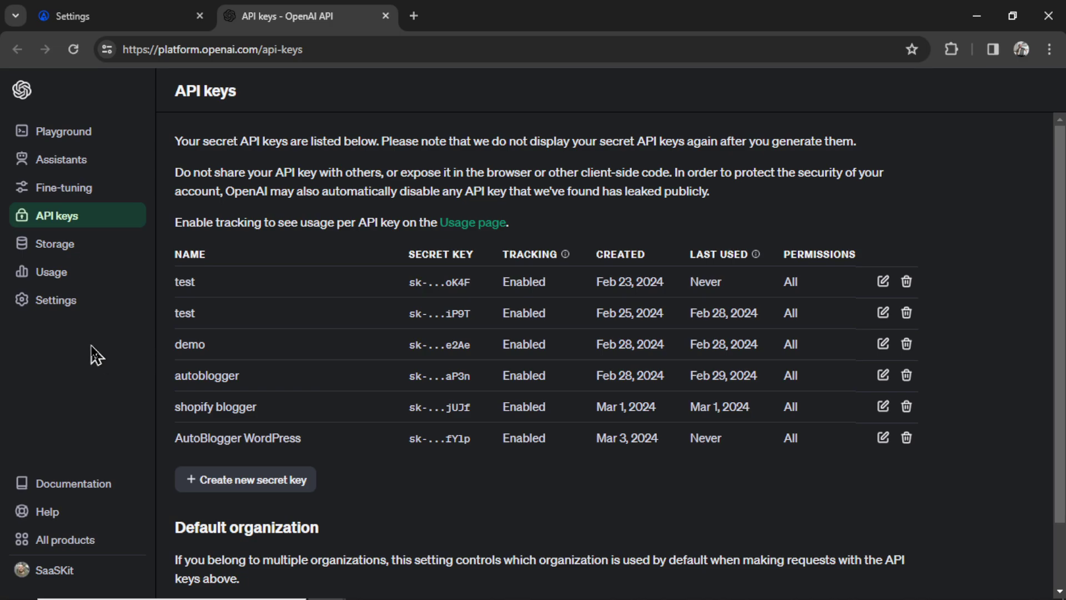
Review the OpenAI account's usage limits and billing, then close the OpenAI tab
left_click(65, 305)
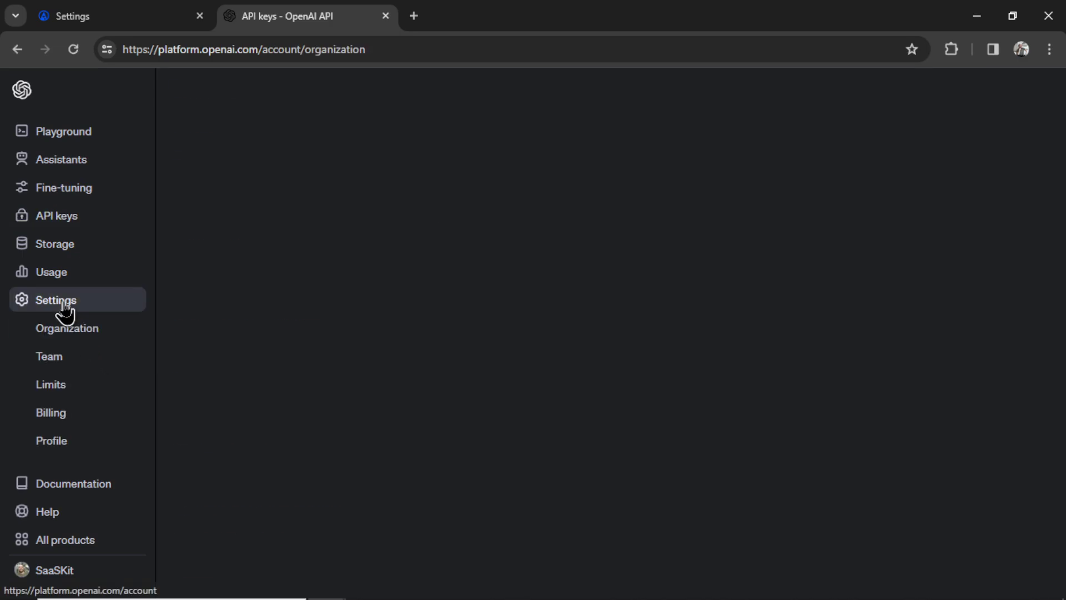
left_click(61, 388)
scroll(798, 220, "down", 4)
scroll(800, 228, "down", 4)
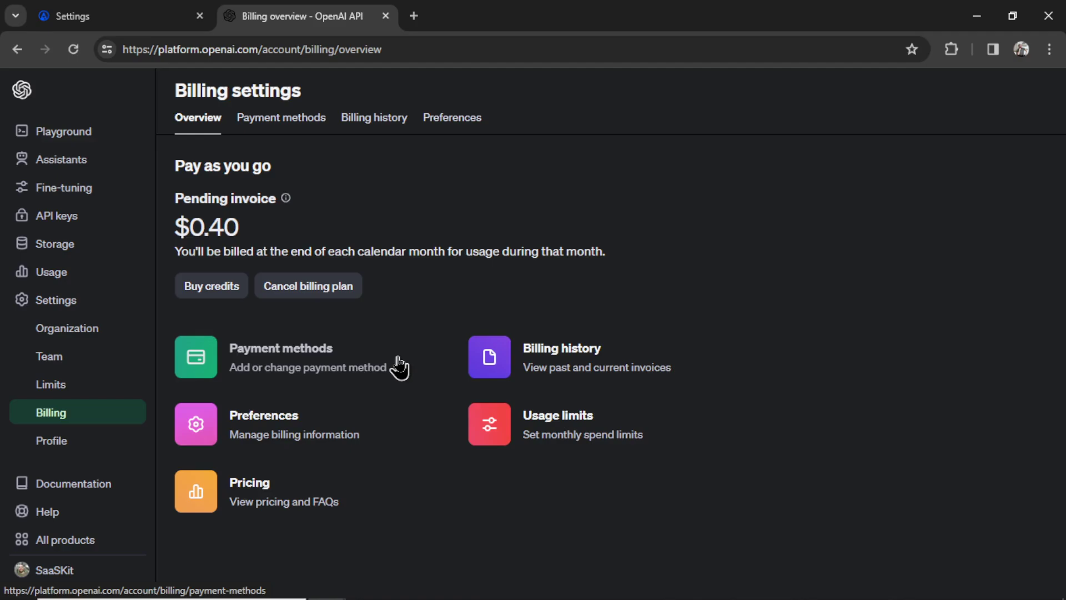
key("ctrl+w")
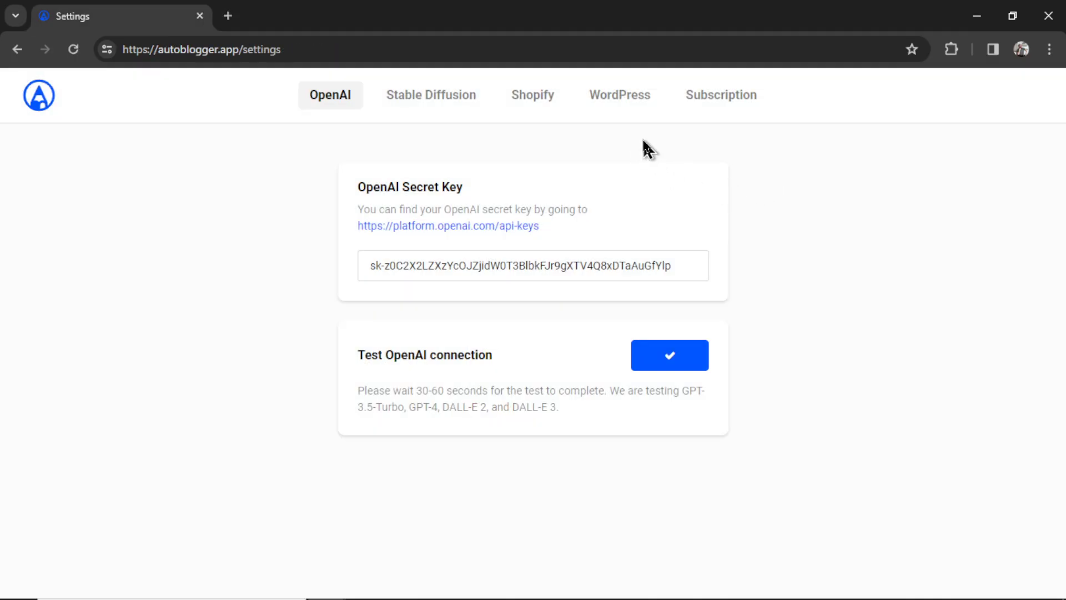
Show AutoBlogger's Stable Diffusion key settings and open the DreamStudio account page
left_click(448, 107)
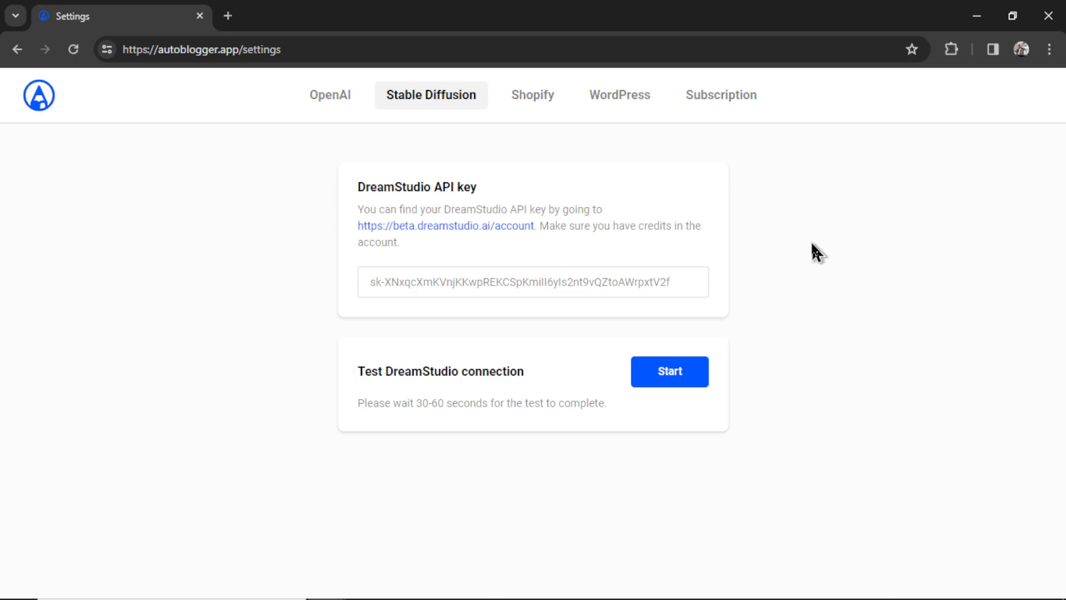
left_click(488, 229)
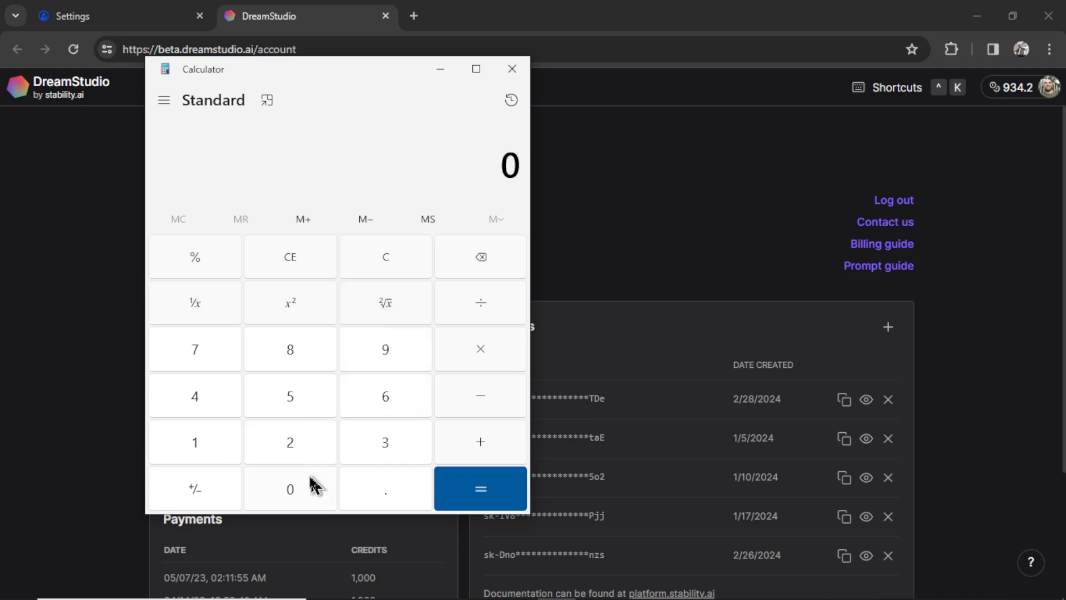
Compute 0.08 × 5000 = 400 in Calculator and move it off DreamStudio's credits panel
left_click(388, 496)
left_click(309, 489)
left_click(298, 358)
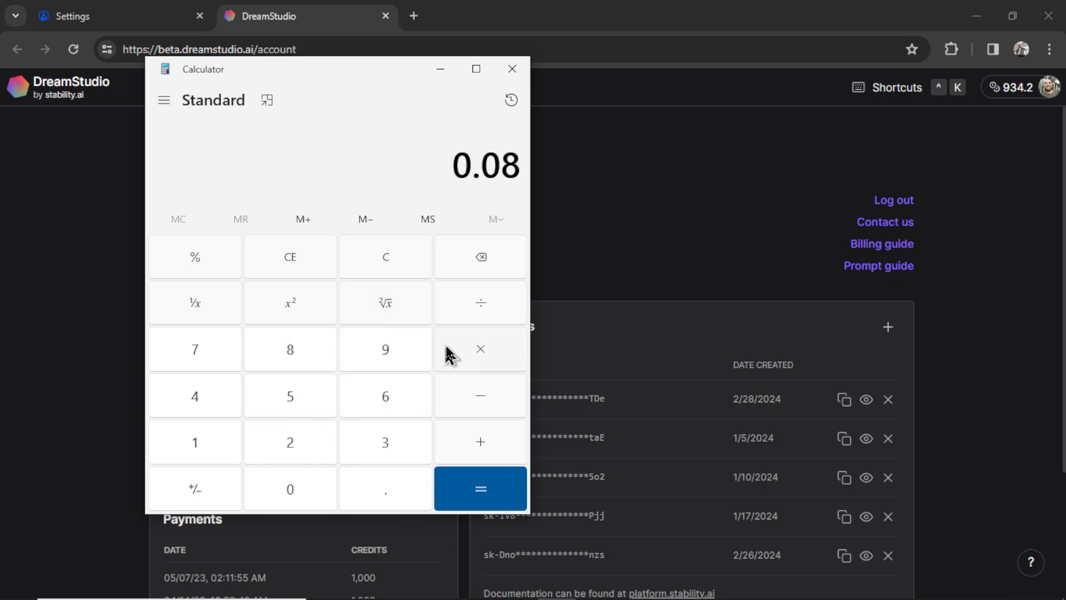
left_click(481, 352)
left_click(305, 406)
left_click(304, 488)
left_click(302, 488)
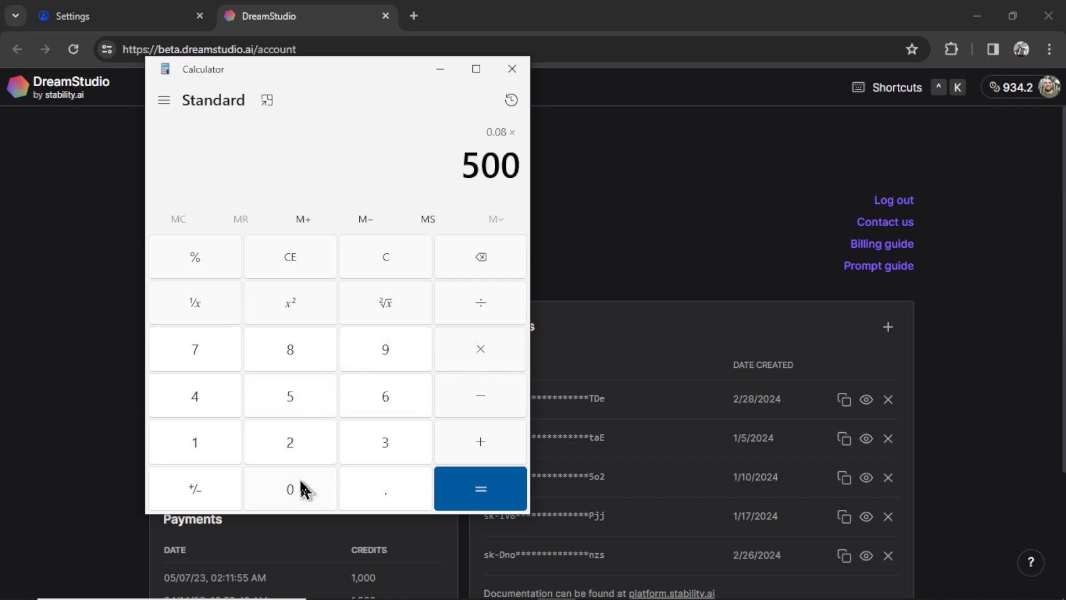
left_click(302, 489)
left_click(458, 493)
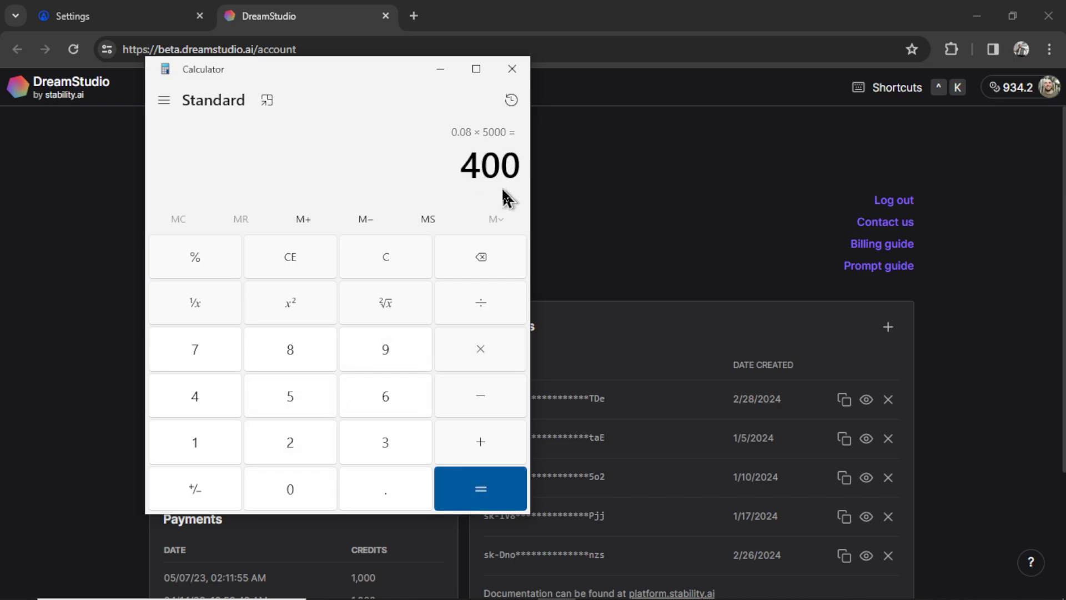
left_click_drag(504, 197, 837, 201)
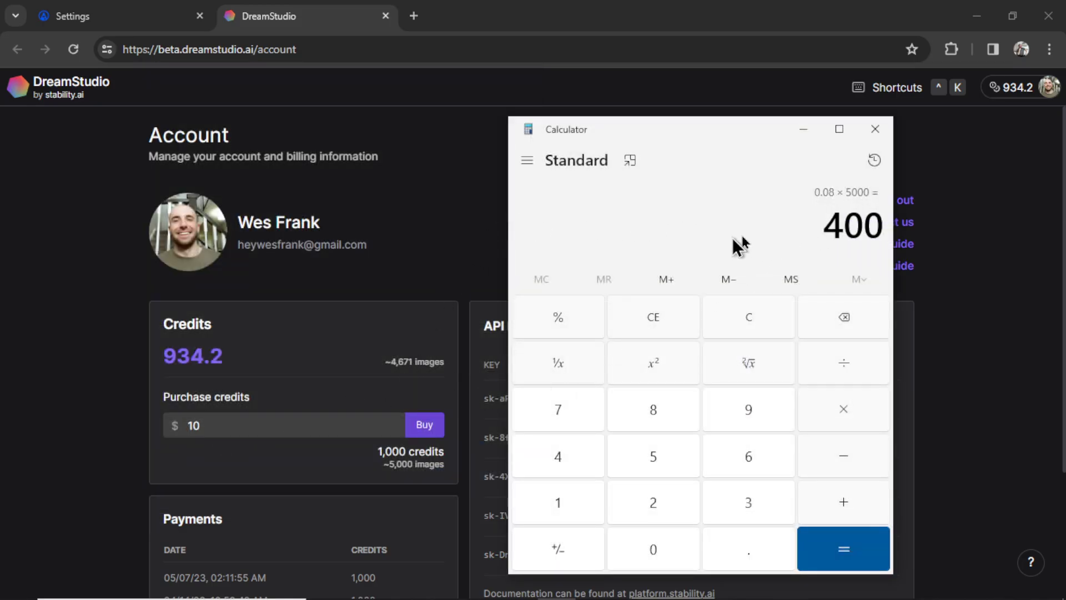
Create a new DreamStudio API key dated 3/3/2024, accepting the terms, and copy it
key("alt+Tab")
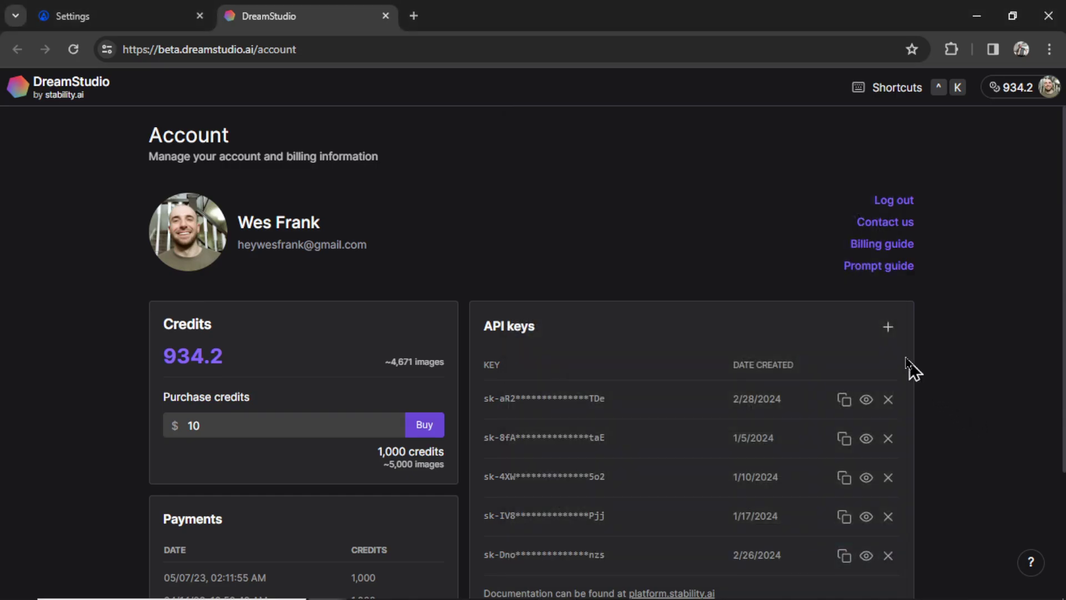
left_click(888, 327)
left_click(644, 372)
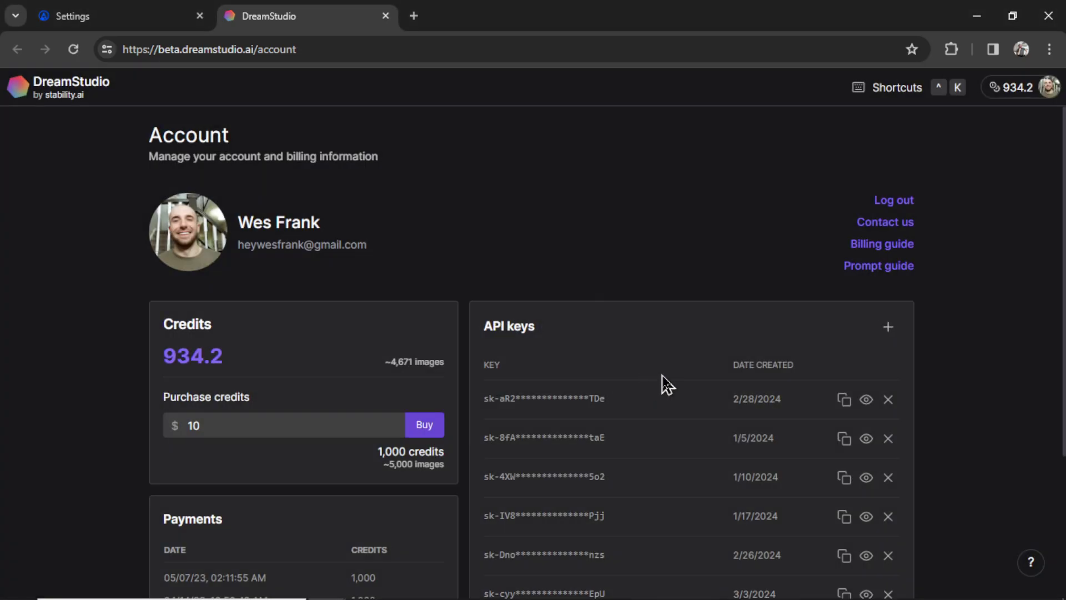
scroll(666, 383, "down", 2)
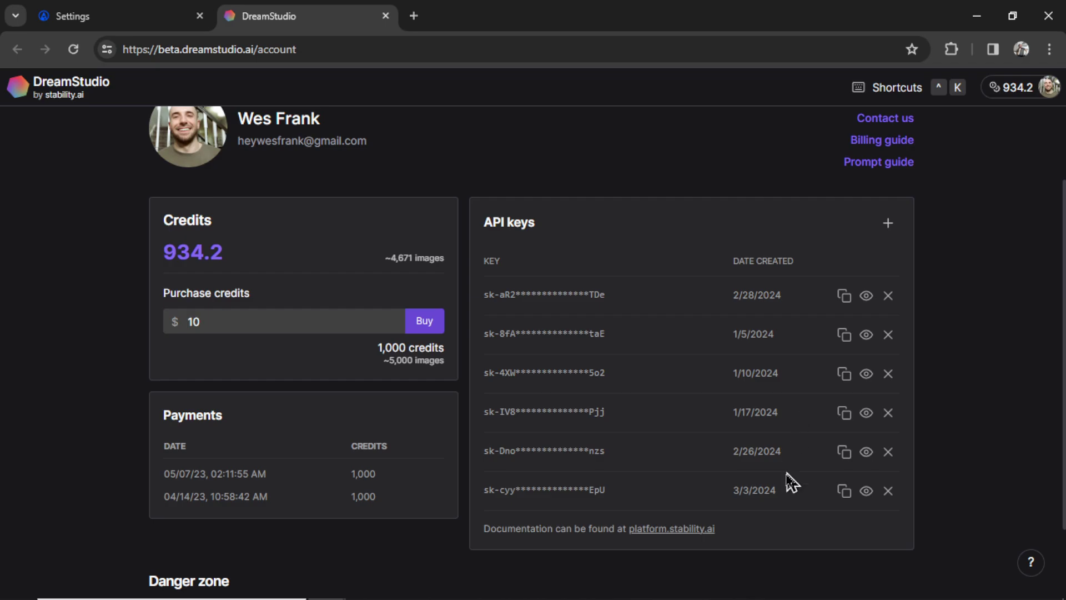
left_click(842, 498)
left_click(641, 380)
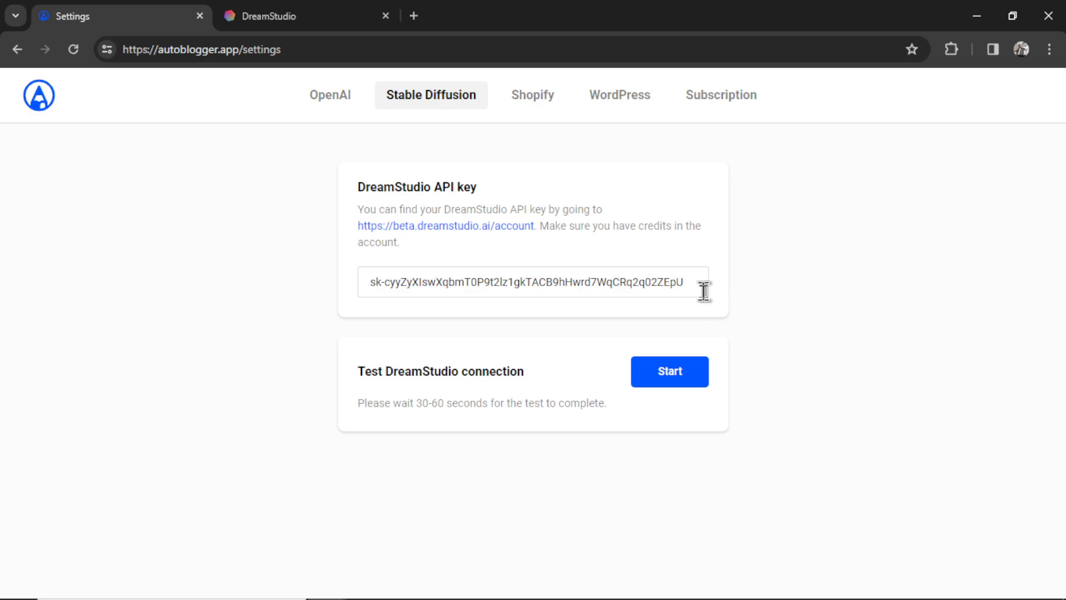
Run AutoBlogger's DreamStudio connection test until the check mark appears
left_click(689, 377)
Add a new WordPress website in AutoBlogger named 'Chiropractic services'
left_click(623, 105)
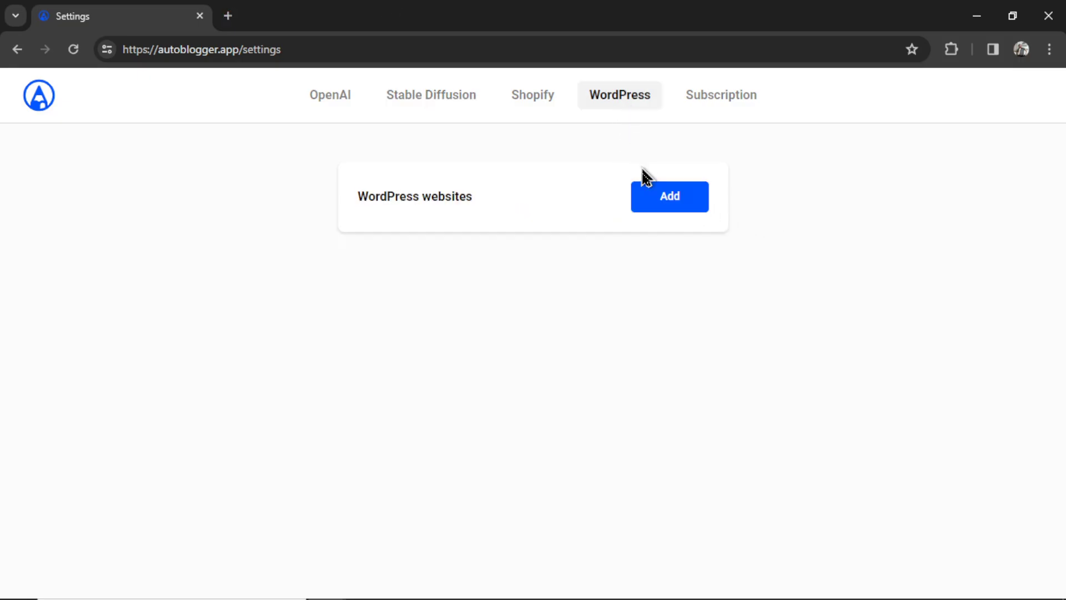
left_click(689, 210)
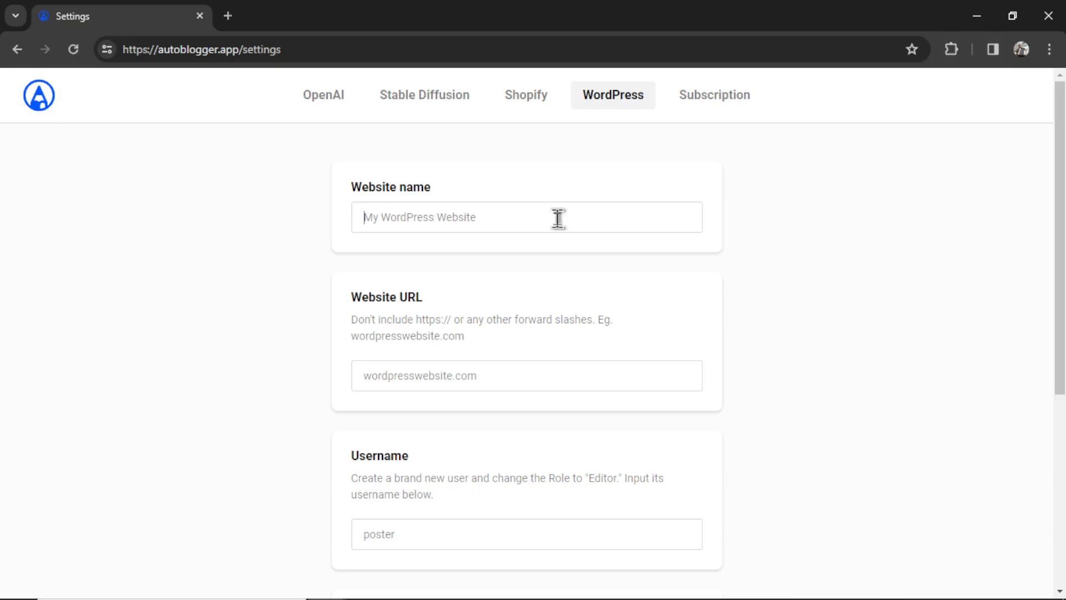
left_click(645, 218)
key("ctrl+v")
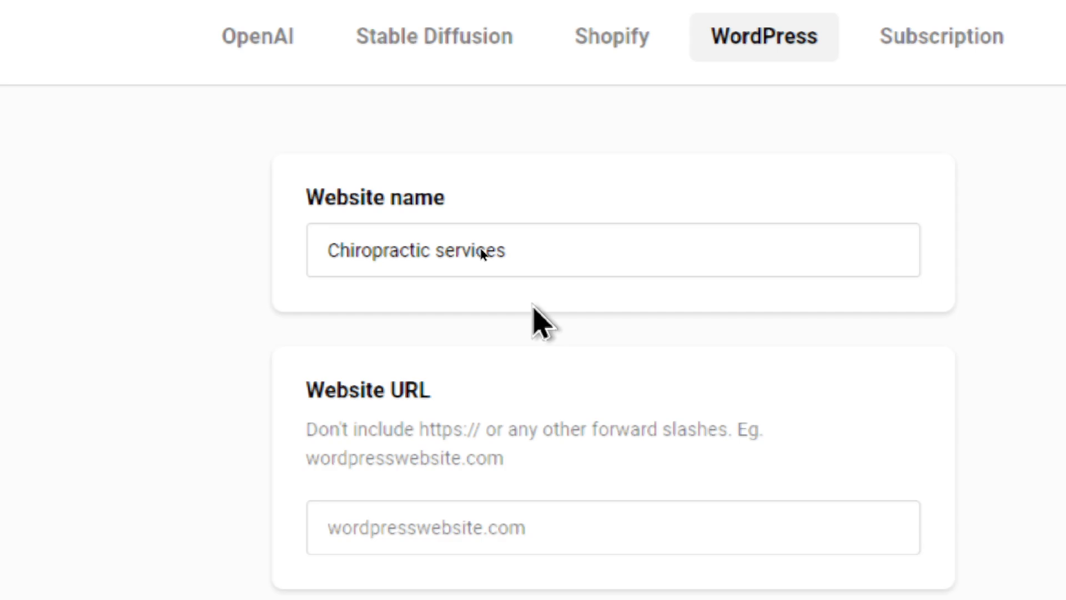
scroll(692, 468, "down", 3)
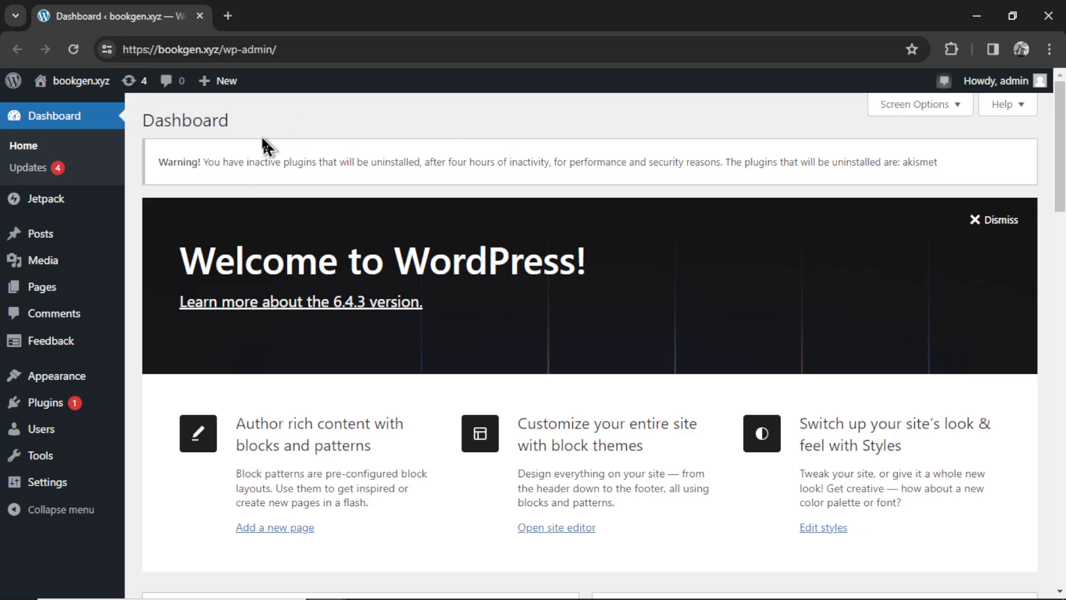
Copy the domain bookgen.xyz from WordPress into AutoBlogger's Website URL field
left_click_drag(218, 50, 160, 50)
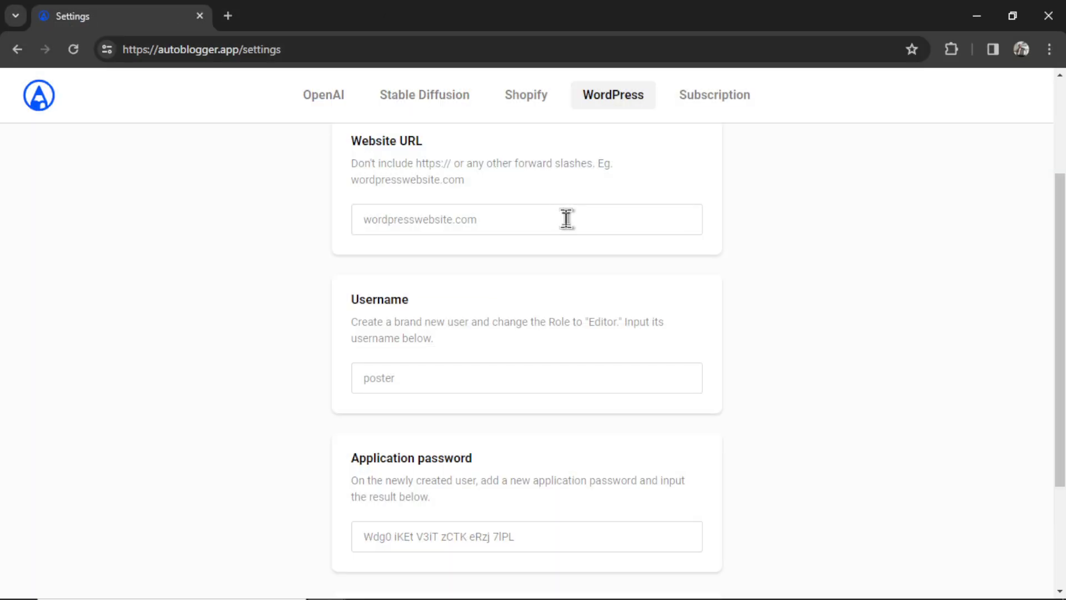
left_click(566, 217)
key("ctrl+v")
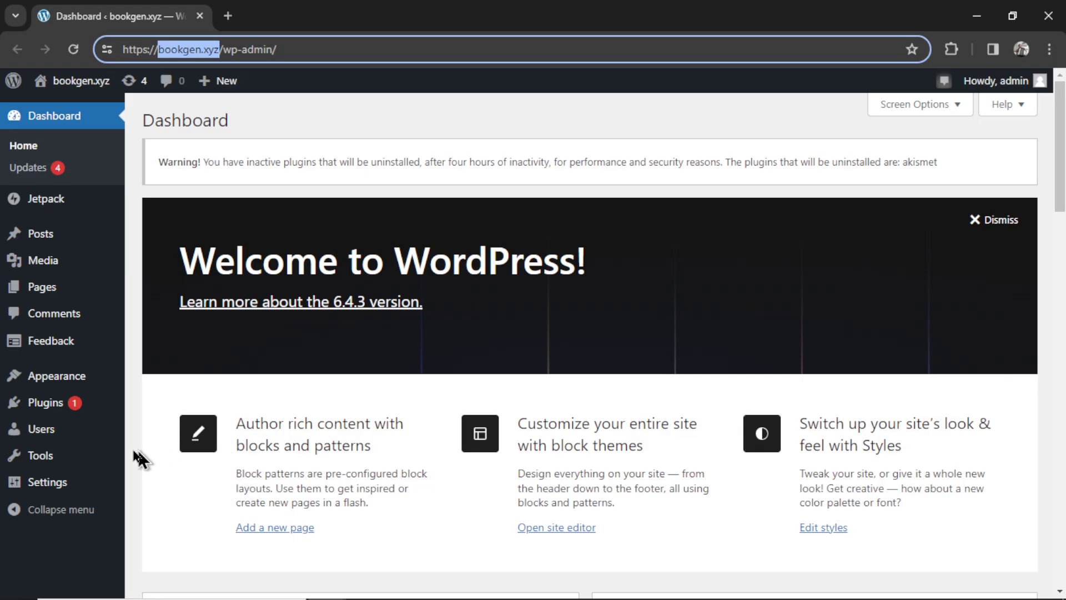
left_click(39, 432)
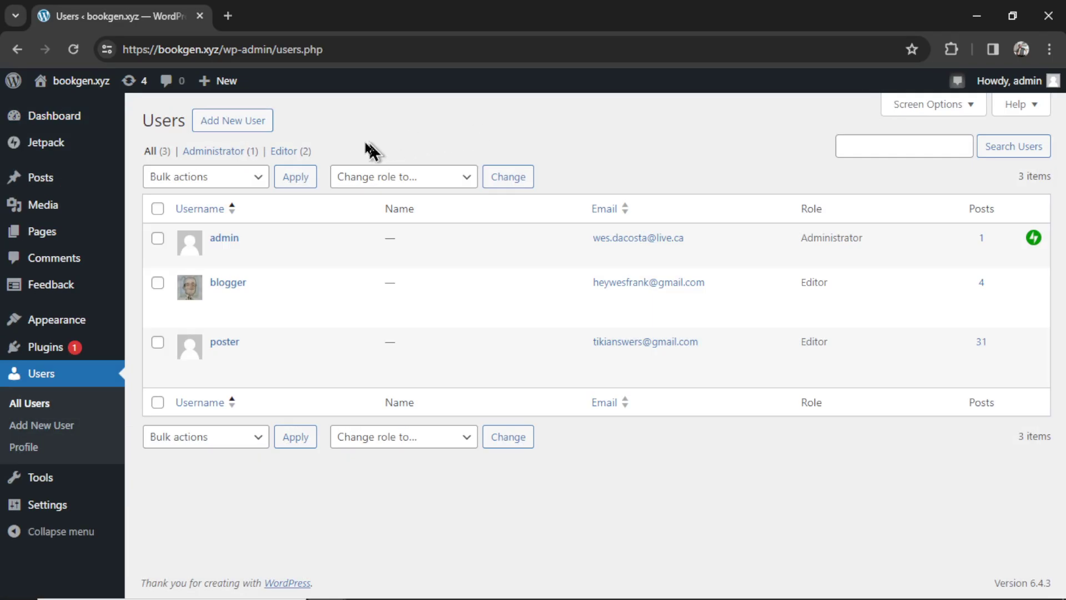
Create WordPress user 'writer' with an e-mail and the Editor role, then enter writer in AutoBlogger's Username field
left_click(232, 126)
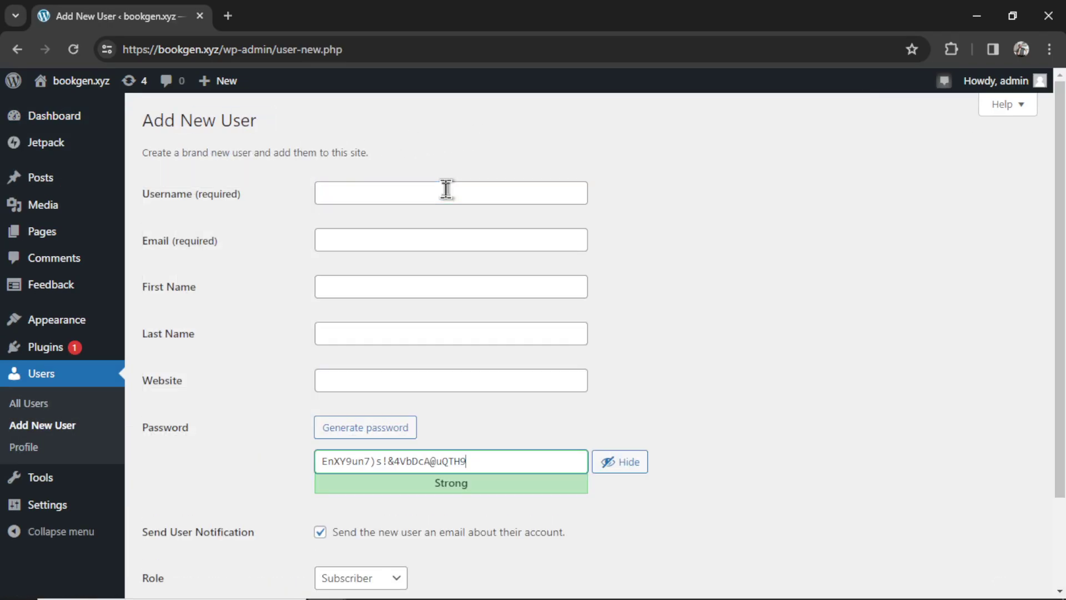
left_click(445, 189)
type("writer")
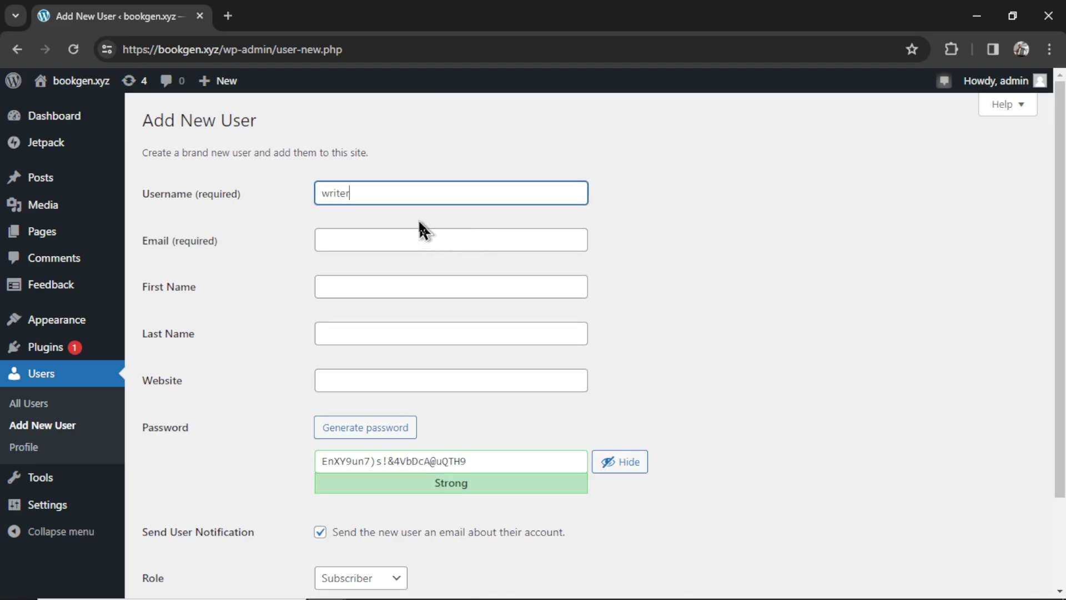
left_click(411, 236)
key("ctrl+v")
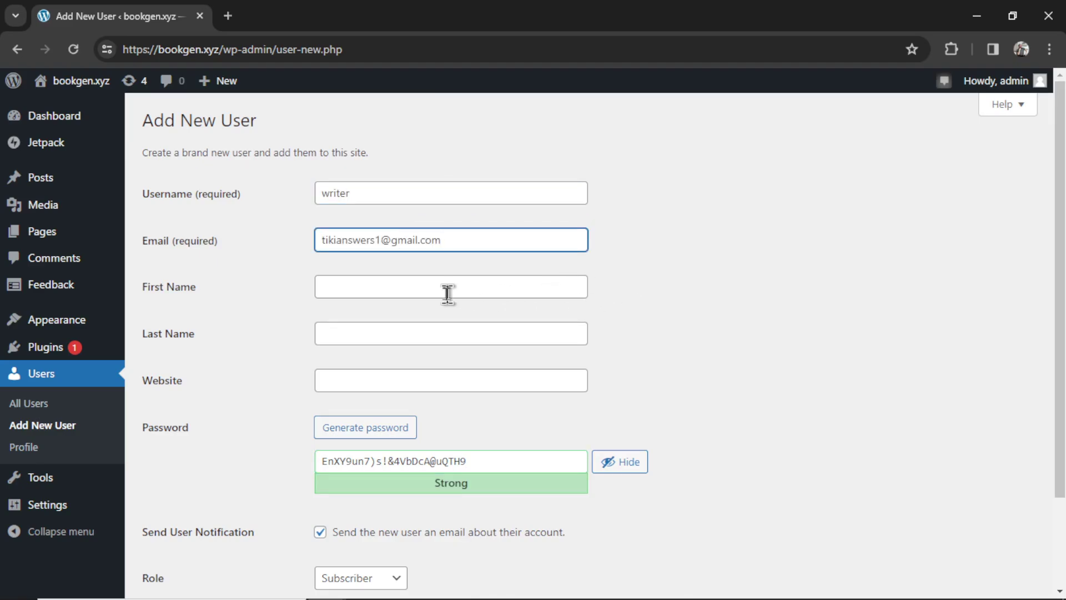
scroll(644, 310, "down", 2)
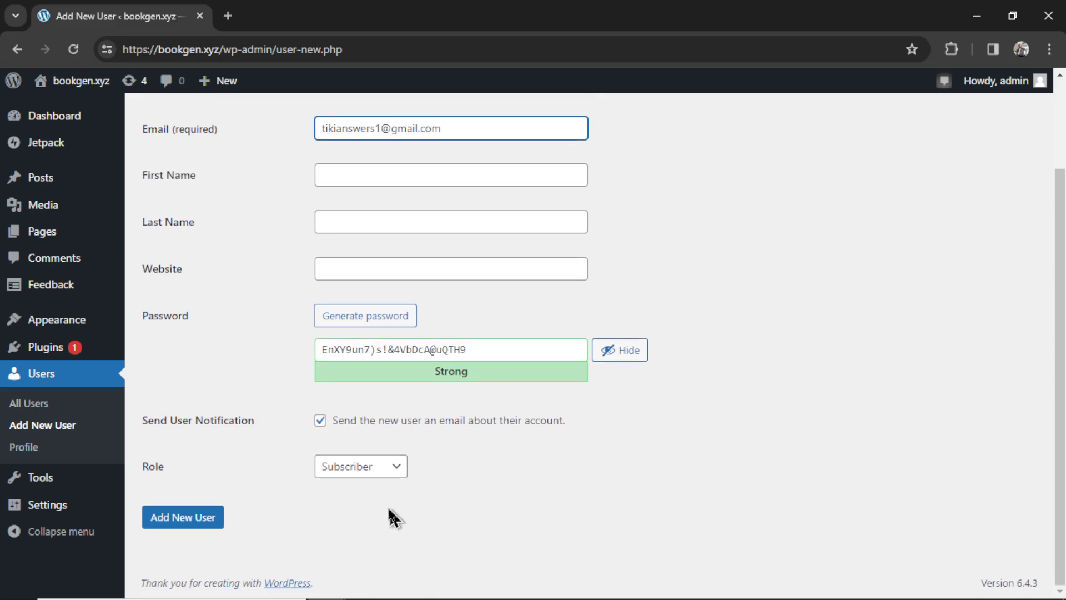
left_click(371, 470)
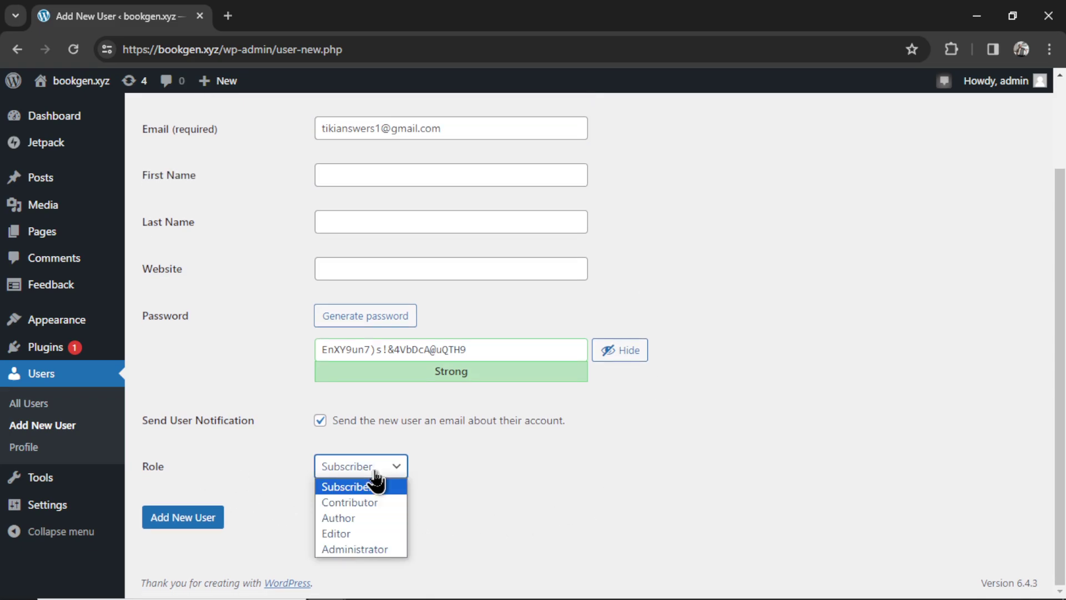
left_click(370, 533)
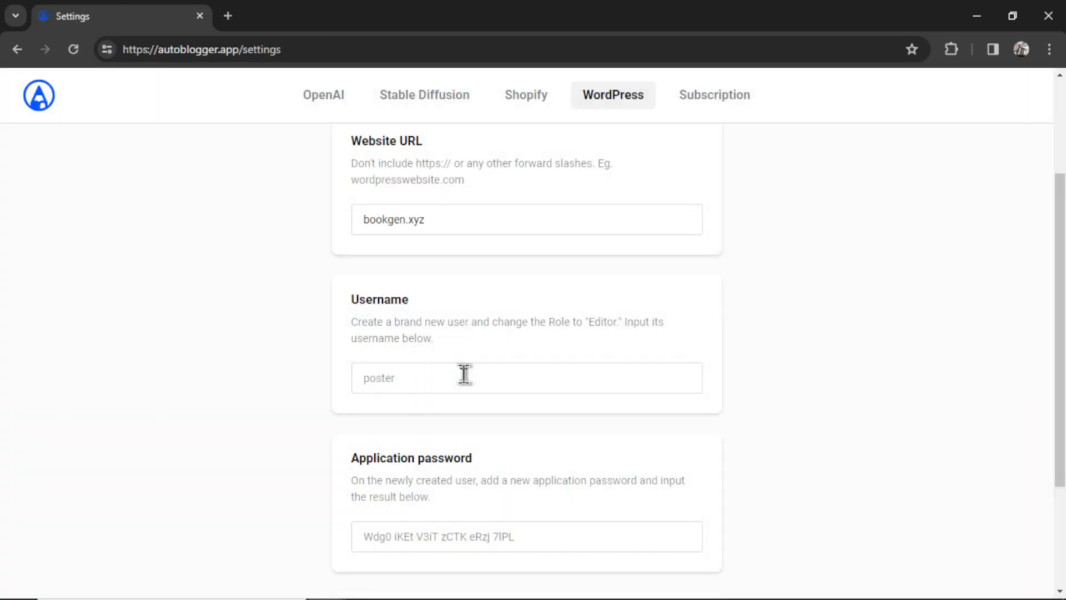
left_click(464, 374)
type("writer")
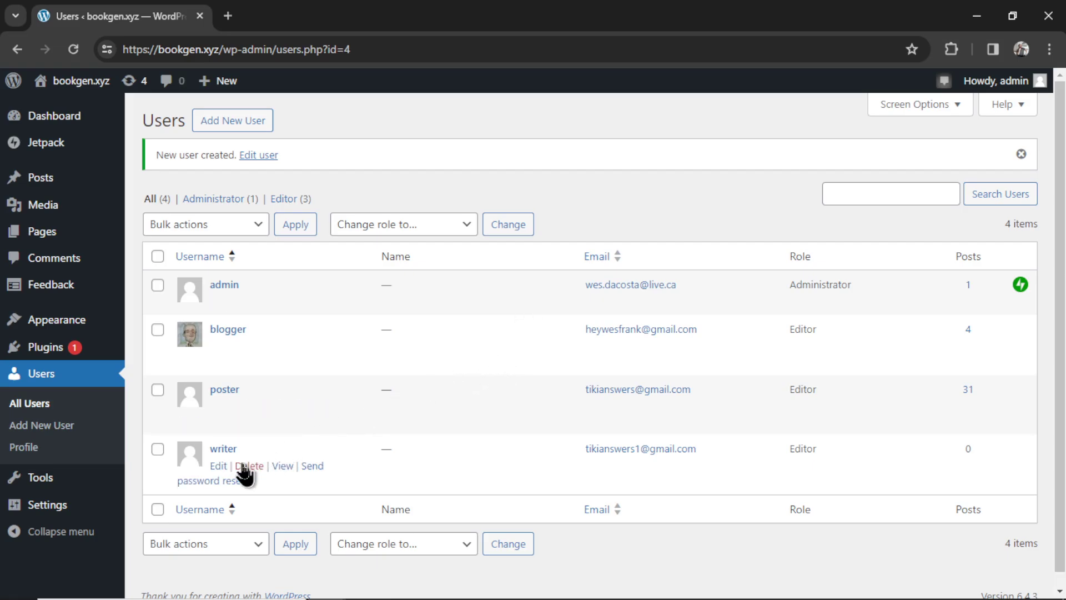
Generate an application password named autoblogger on the writer user's profile
left_click(228, 453)
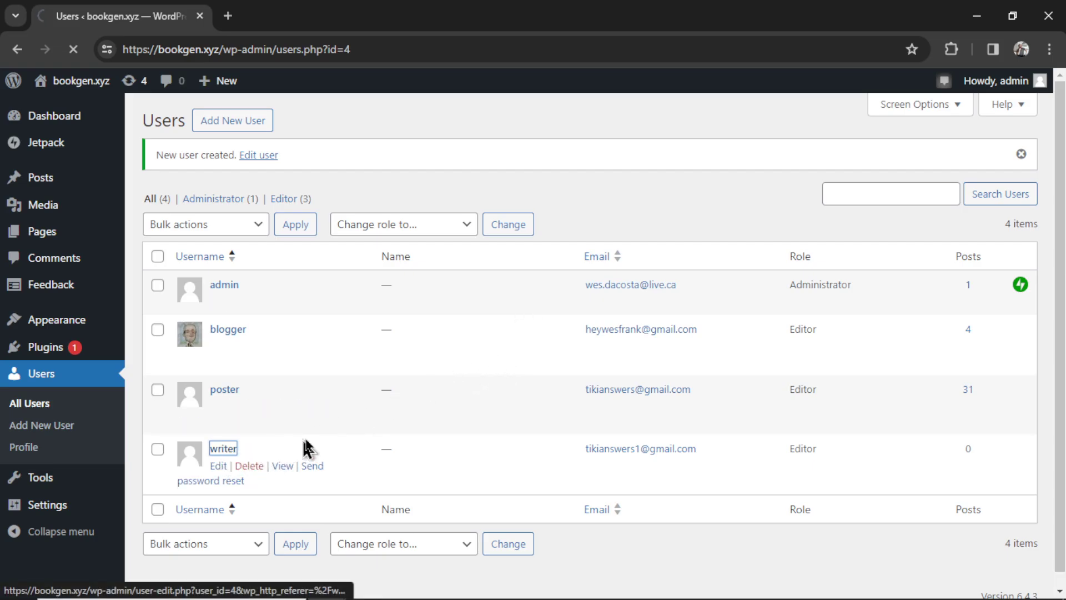
scroll(564, 369, "down", 9)
scroll(564, 369, "down", 10)
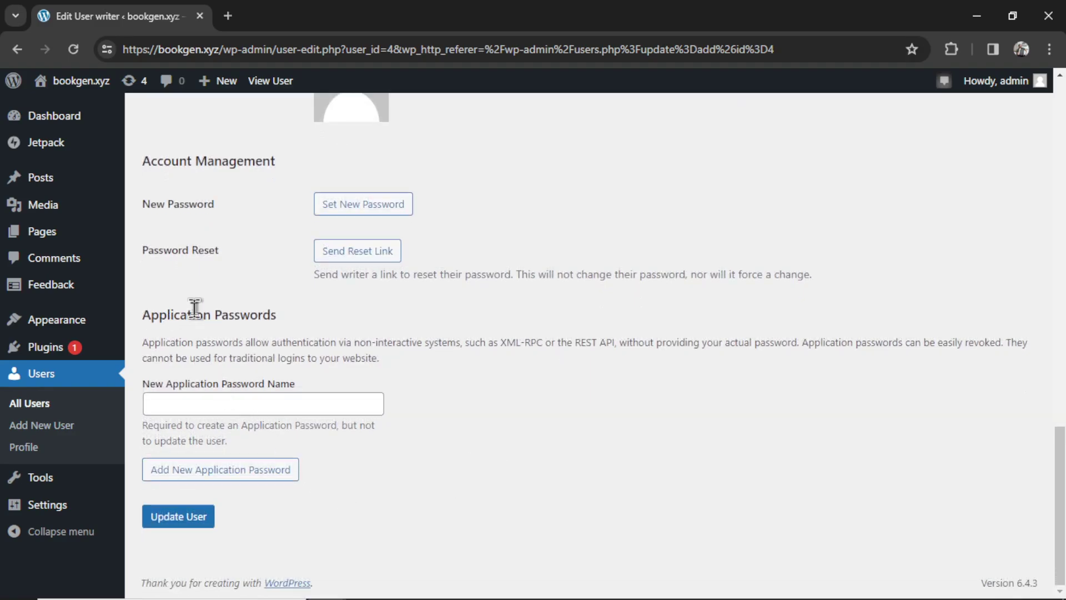
left_click(320, 400)
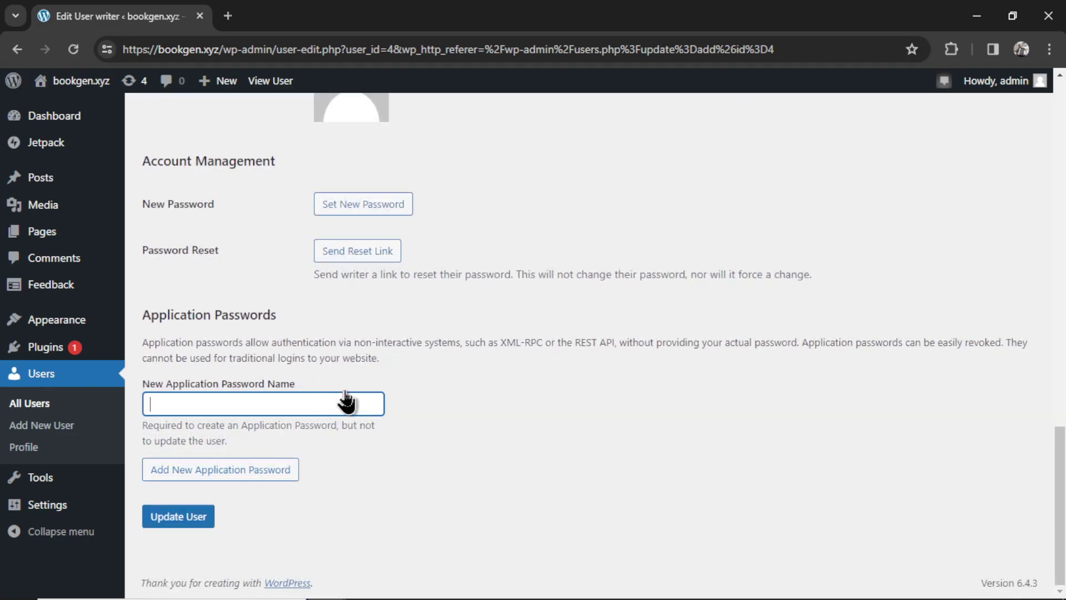
type("autoblogger")
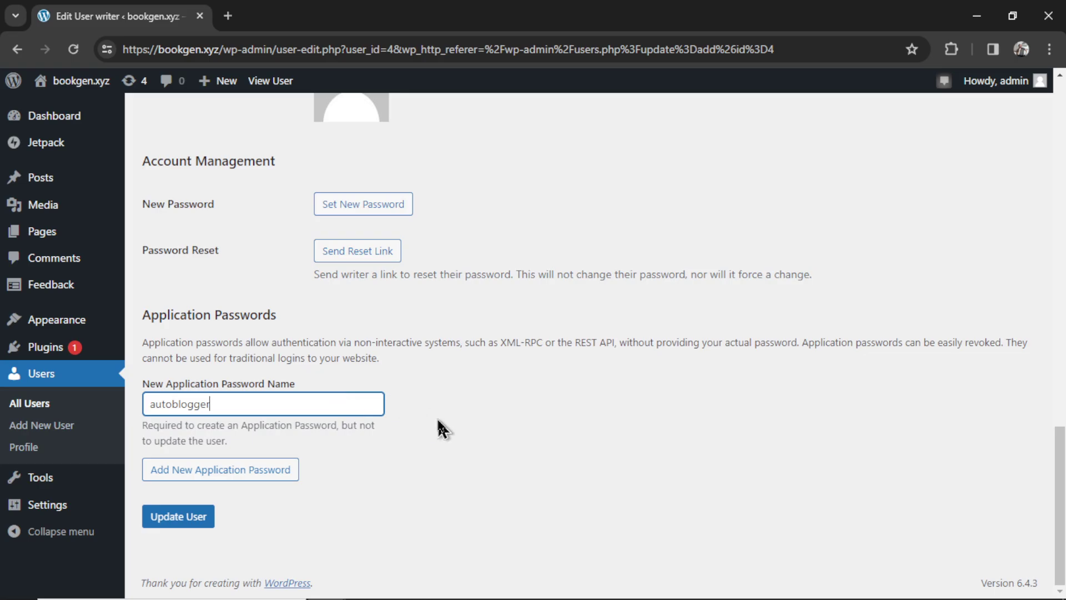
left_click(276, 475)
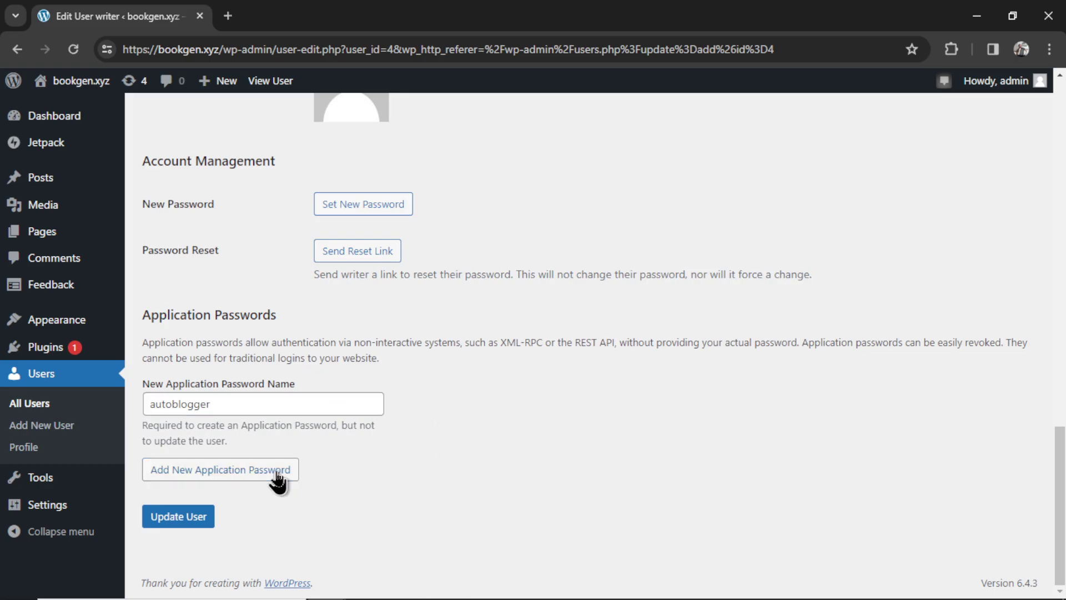
Copy the new application password into AutoBlogger's Application password field
scroll(471, 444, "down", 1)
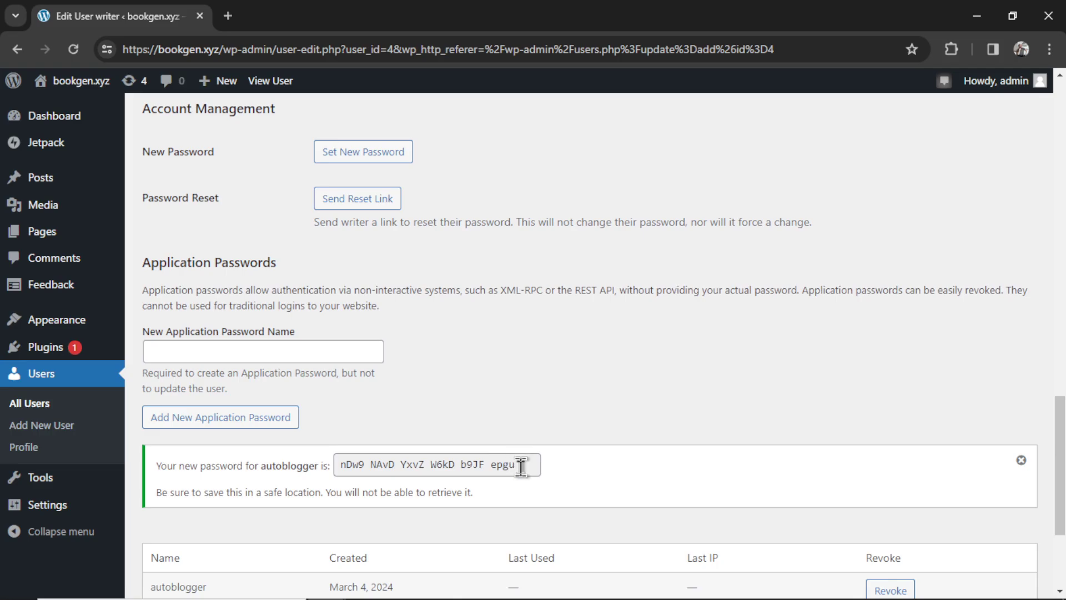
left_click_drag(521, 466, 336, 467)
key("ctrl+c")
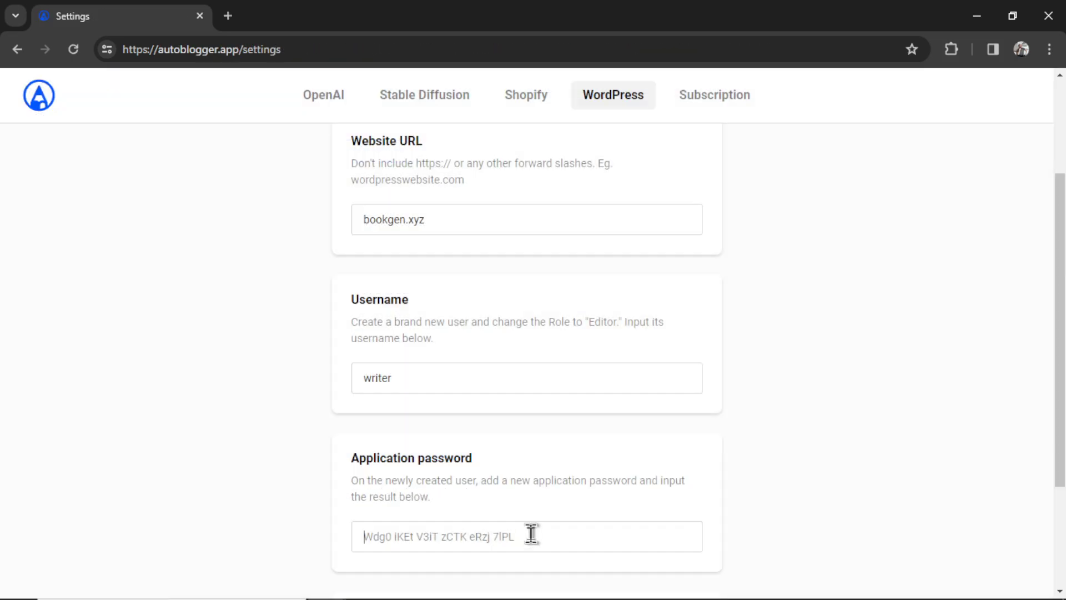
left_click(533, 533)
key("ctrl+v")
scroll(744, 472, "down", 3)
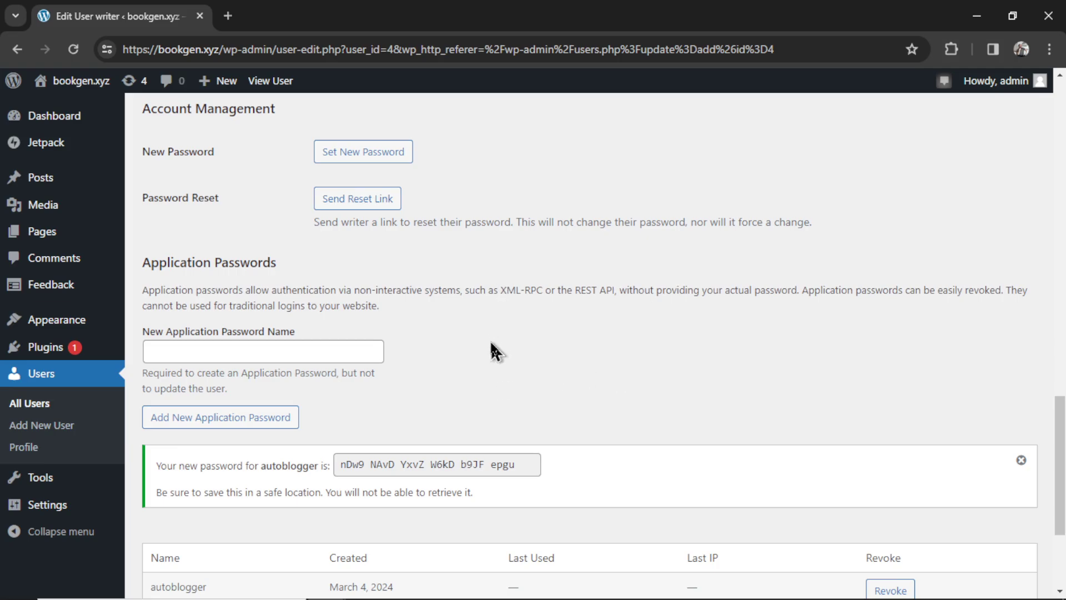
Check that Settings > Permalinks uses Post name, then view the installed plugins list
left_click(71, 509)
left_click(53, 524)
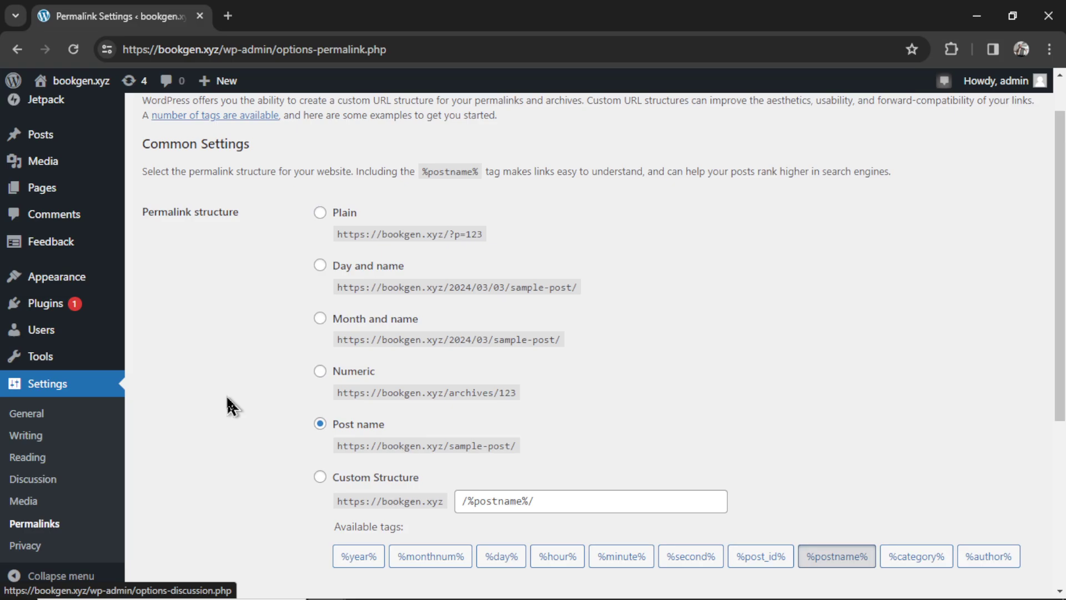
left_click(49, 315)
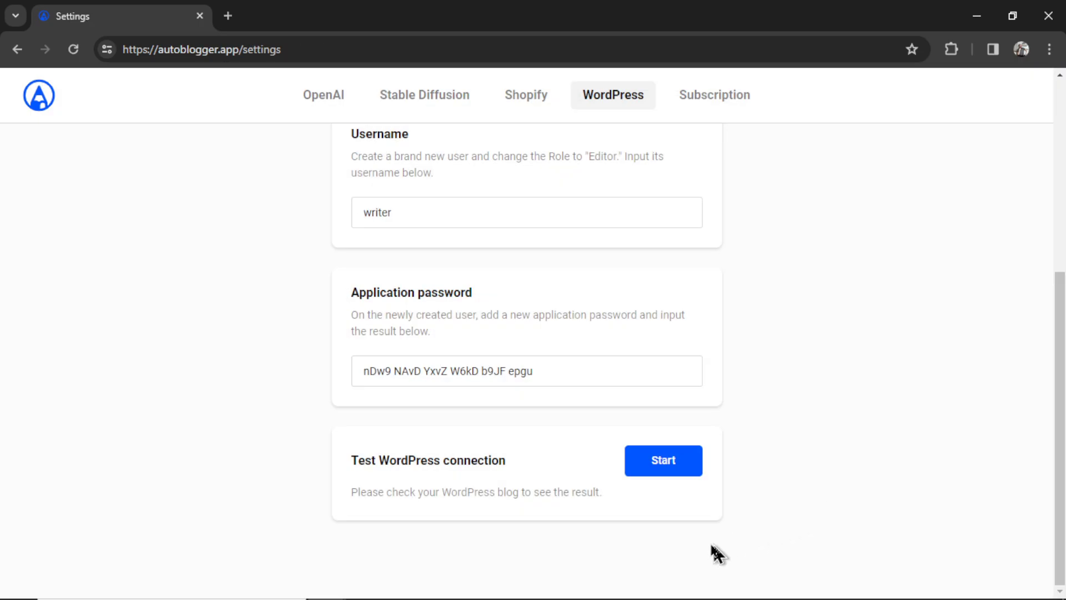
Run the WordPress connection test so Chiropractic services is listed, then go to Subscription settings
left_click(652, 477)
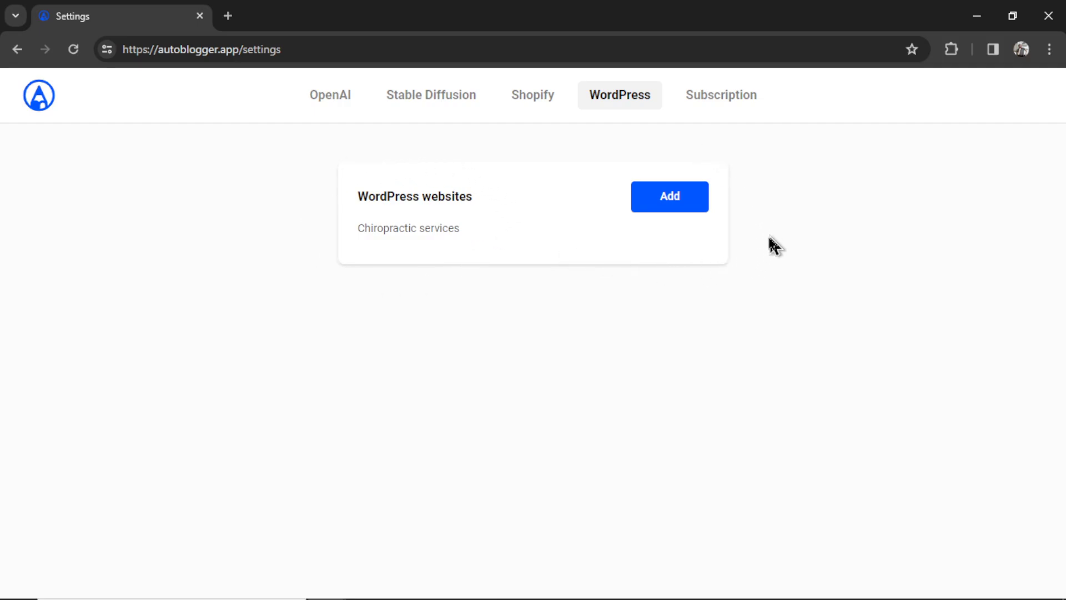
left_click(665, 207)
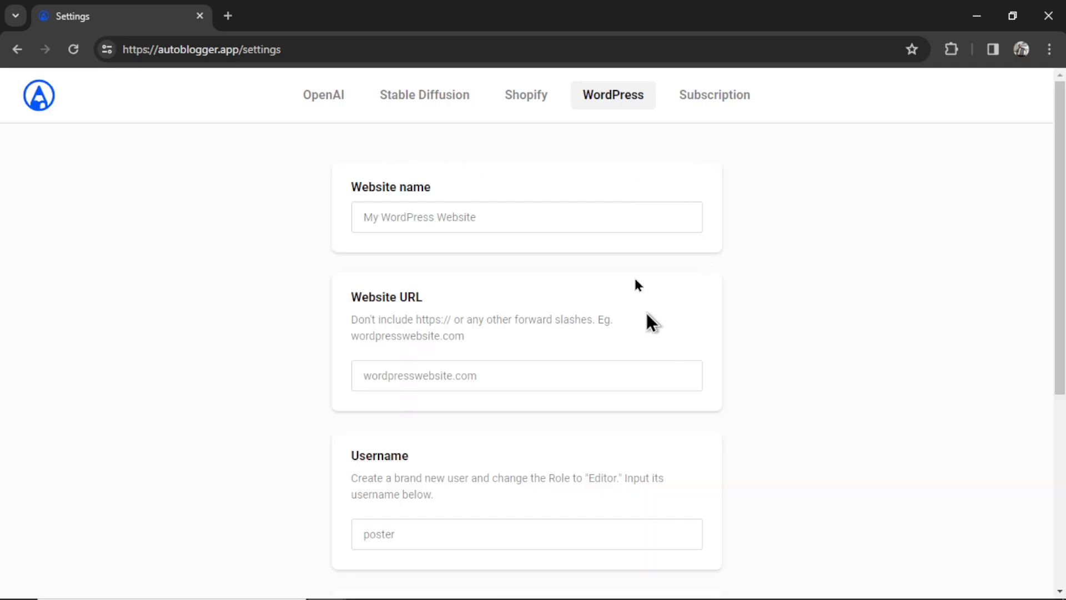
left_click(615, 161)
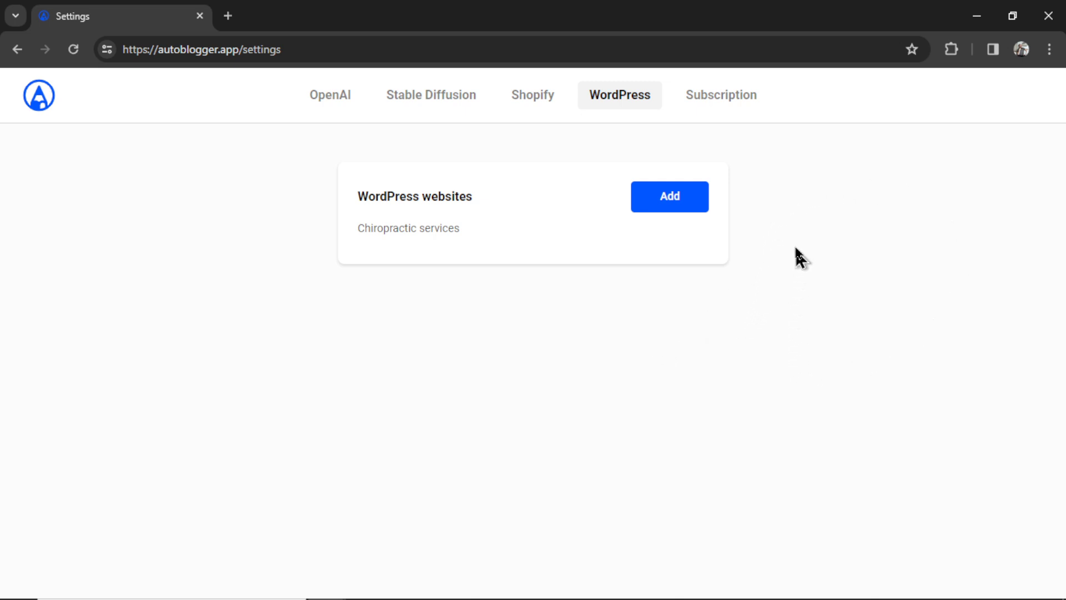
left_click(733, 96)
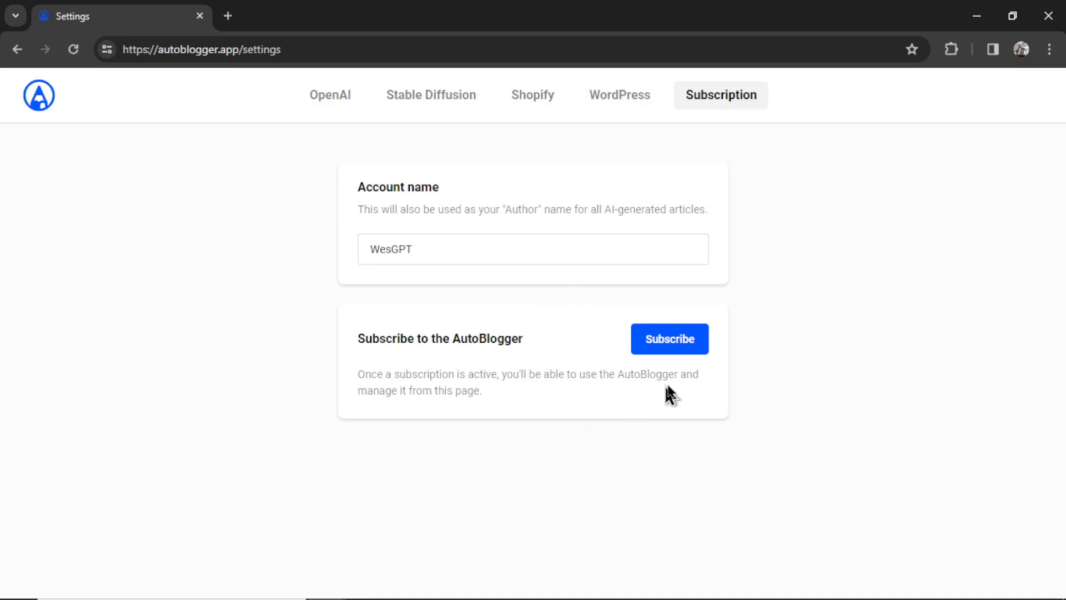
Subscribe to the $9.00/month plan via Stripe Checkout and dismiss the success alert
left_click(678, 344)
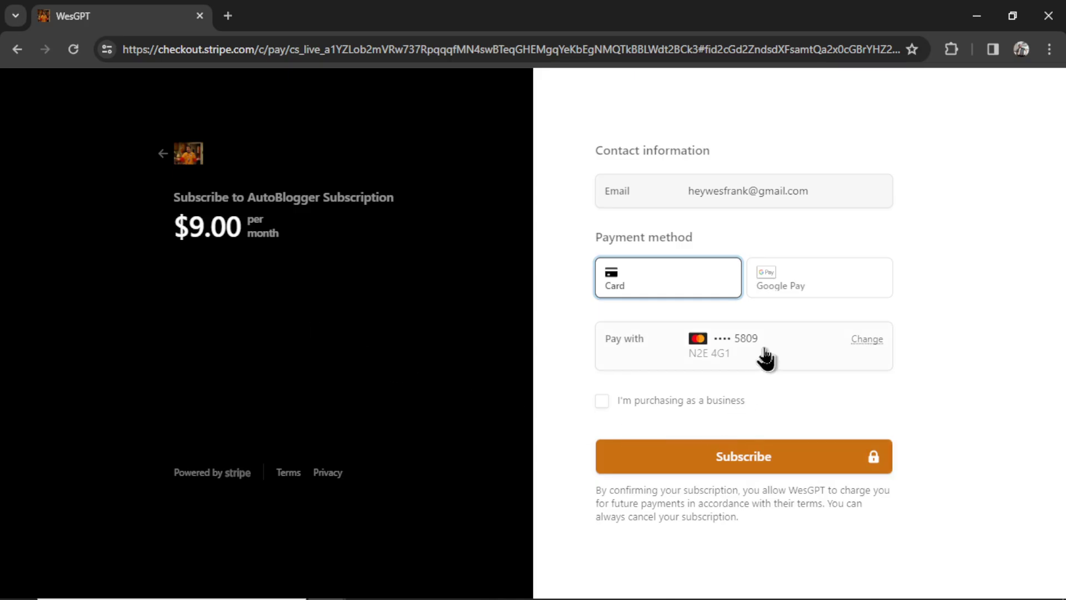
left_click(761, 459)
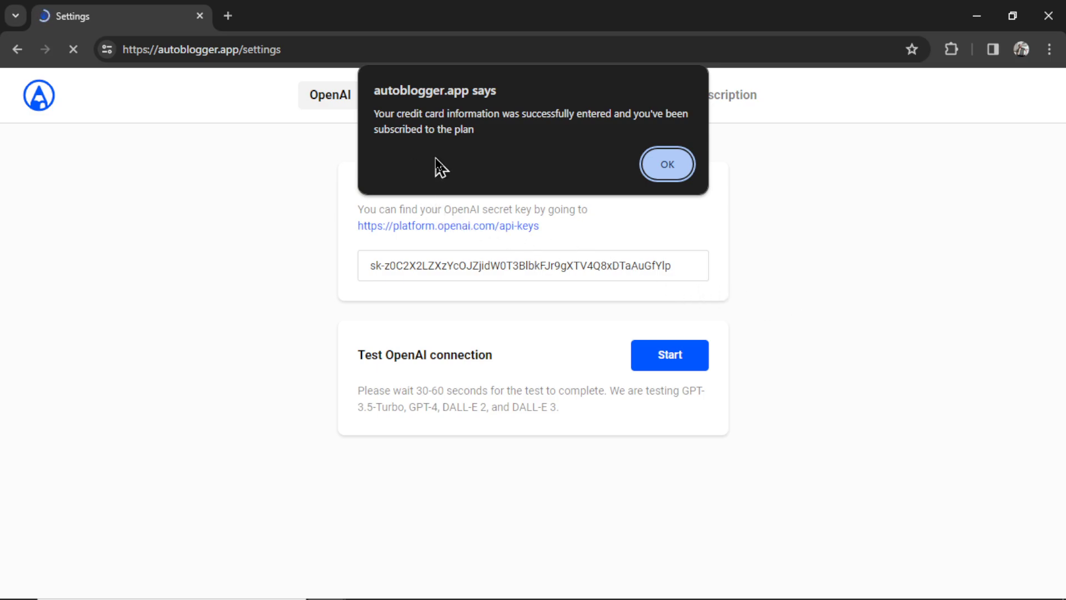
left_click(683, 174)
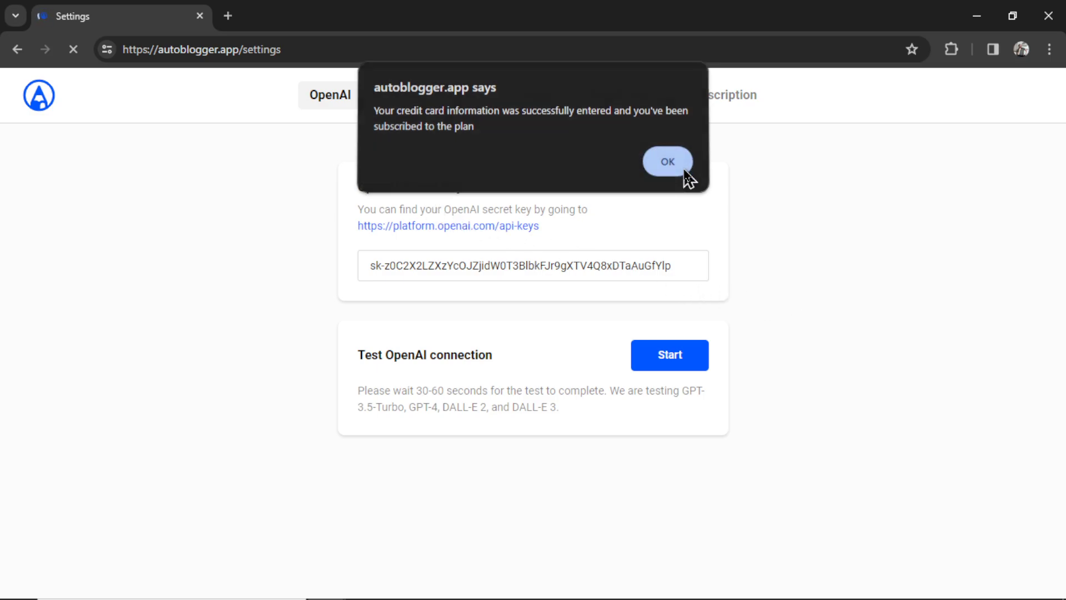
Confirm the subscription is active and pick Chiropractic services as the target website
left_click(741, 106)
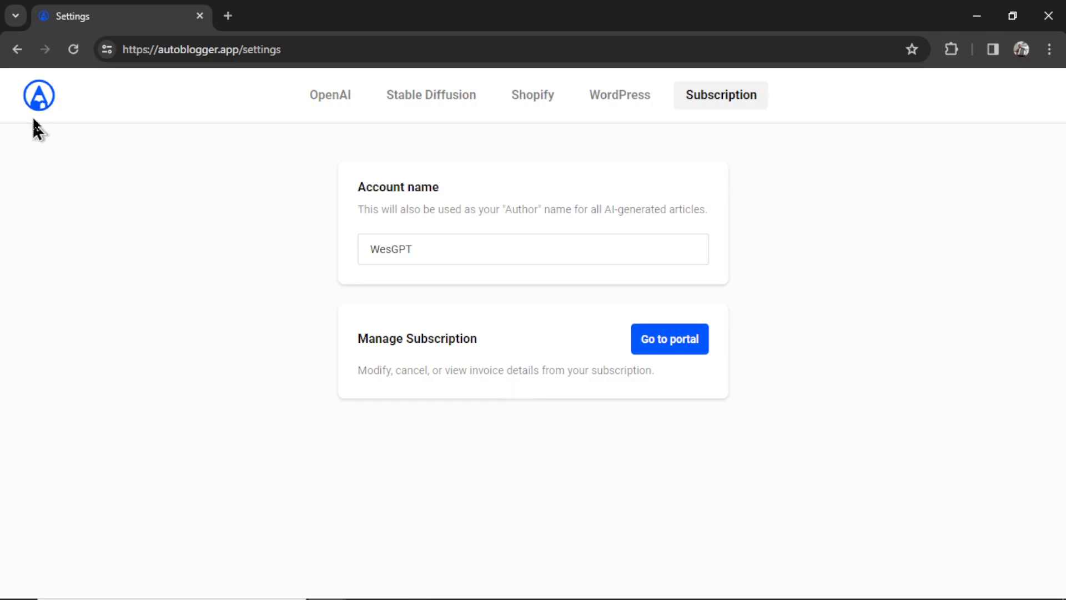
left_click(43, 104)
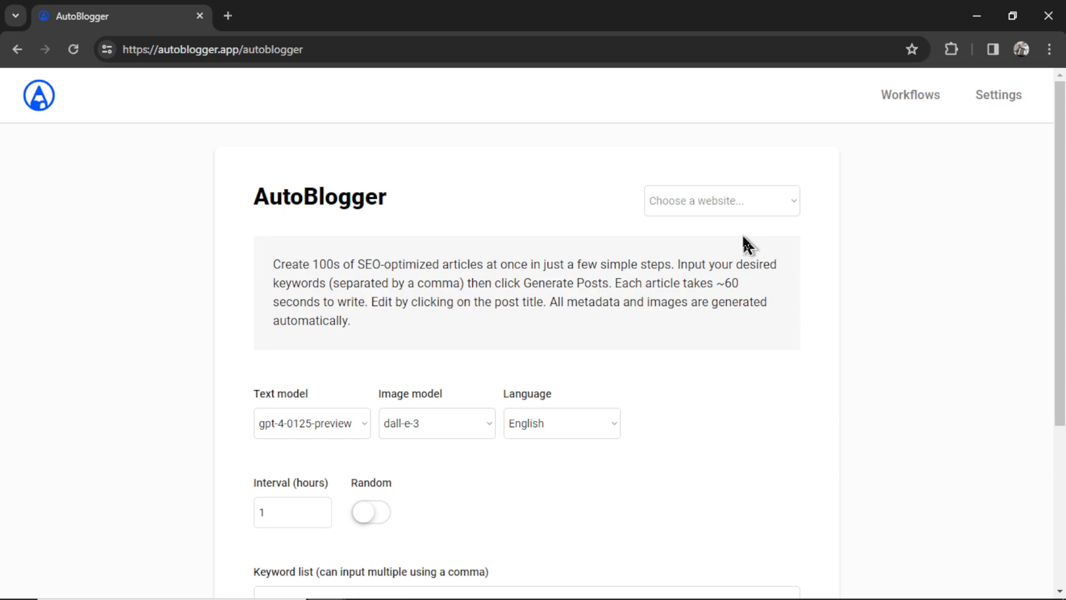
left_click(760, 201)
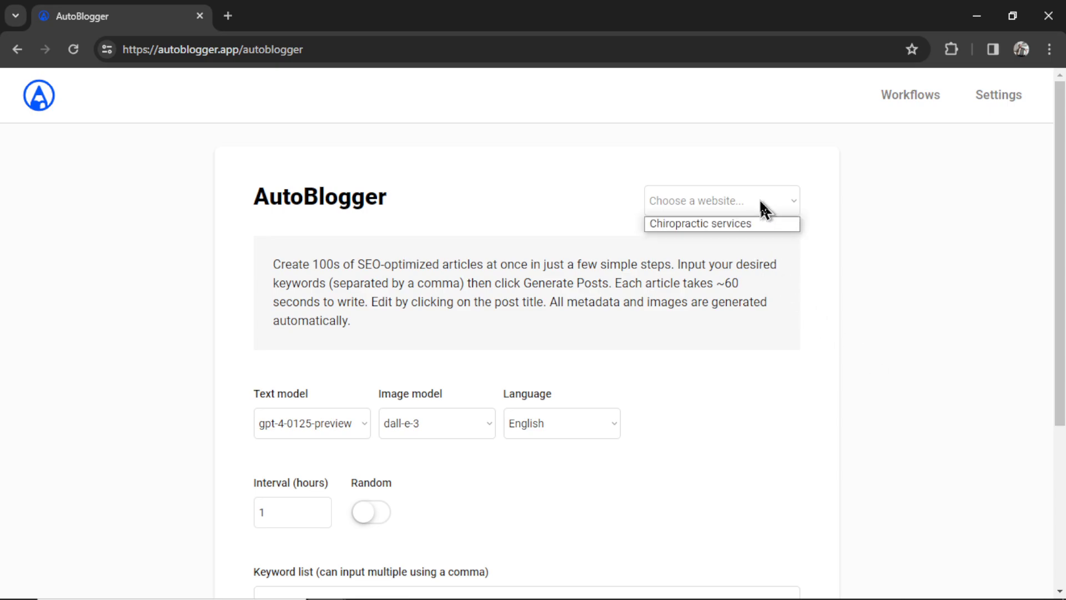
left_click(745, 227)
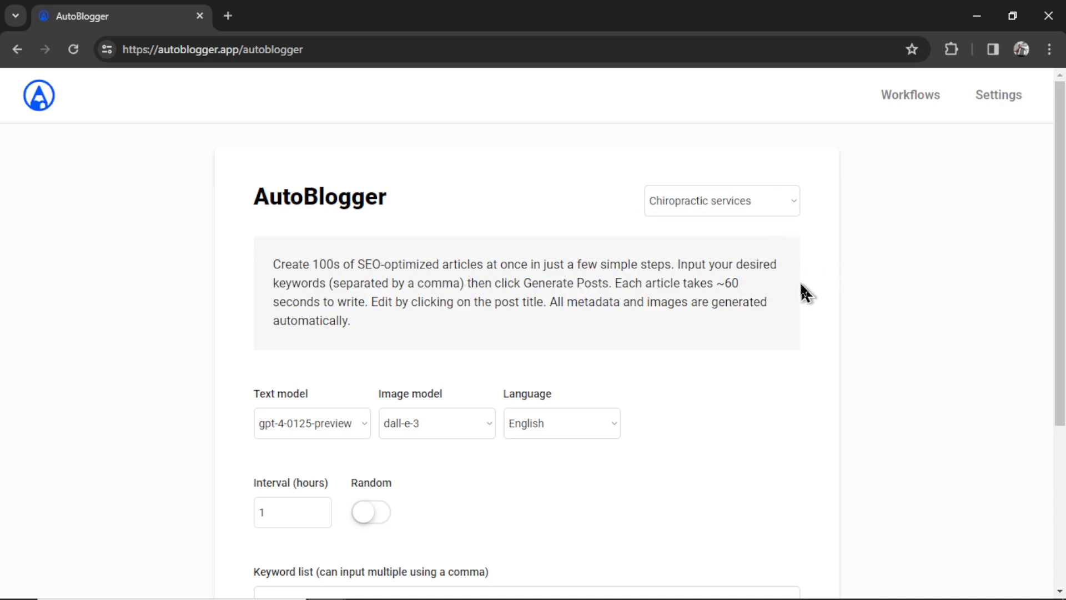
Keep gpt-4-0125-preview as text model, choose stable-diffusion-3 for images, and keep English
scroll(800, 281, "down", 2)
left_click(333, 321)
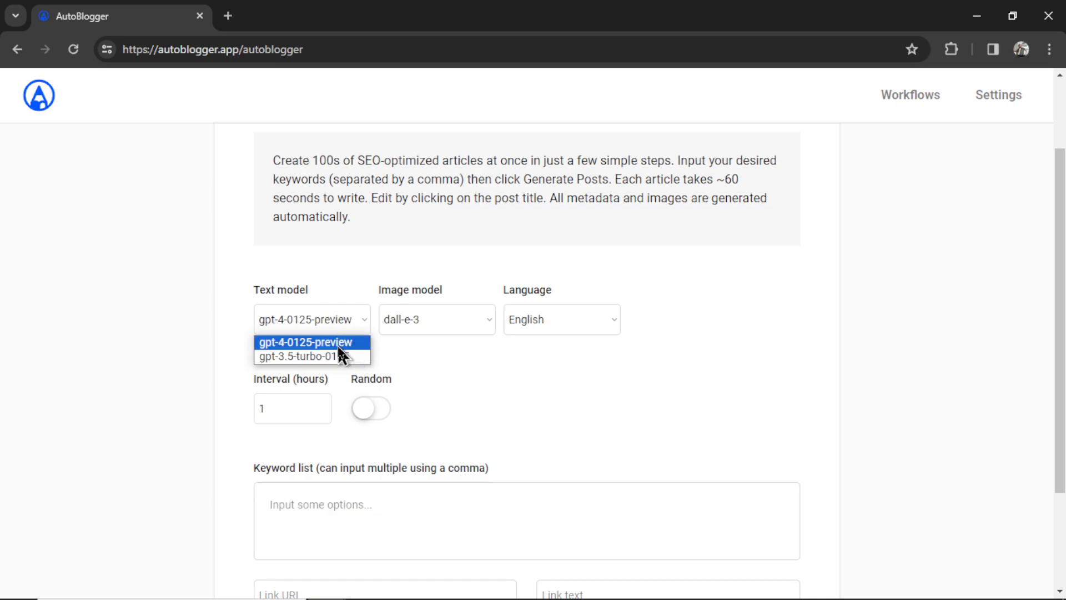
left_click(338, 344)
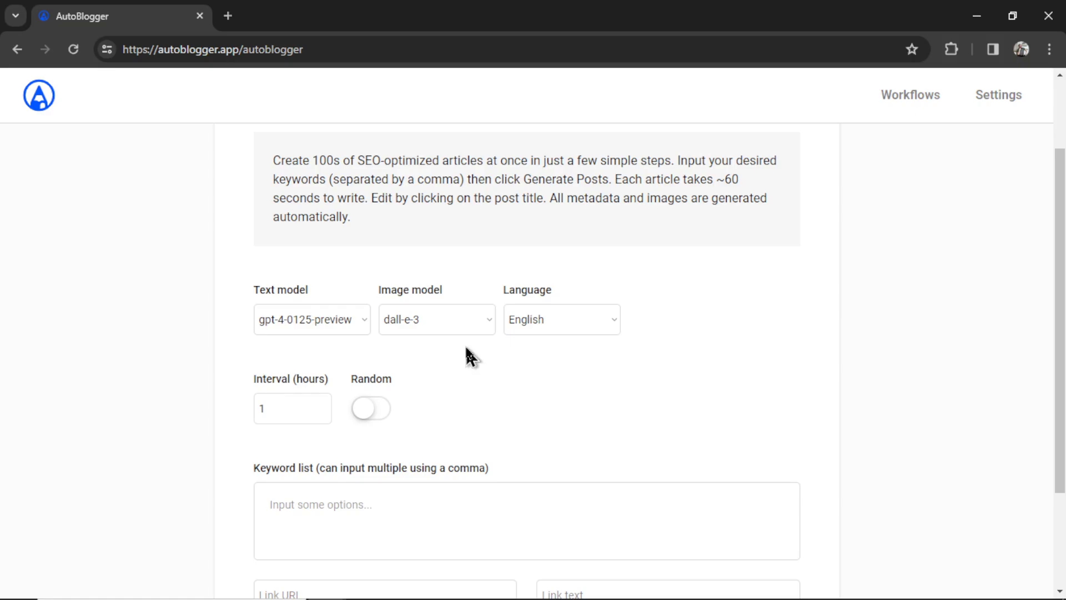
left_click(473, 325)
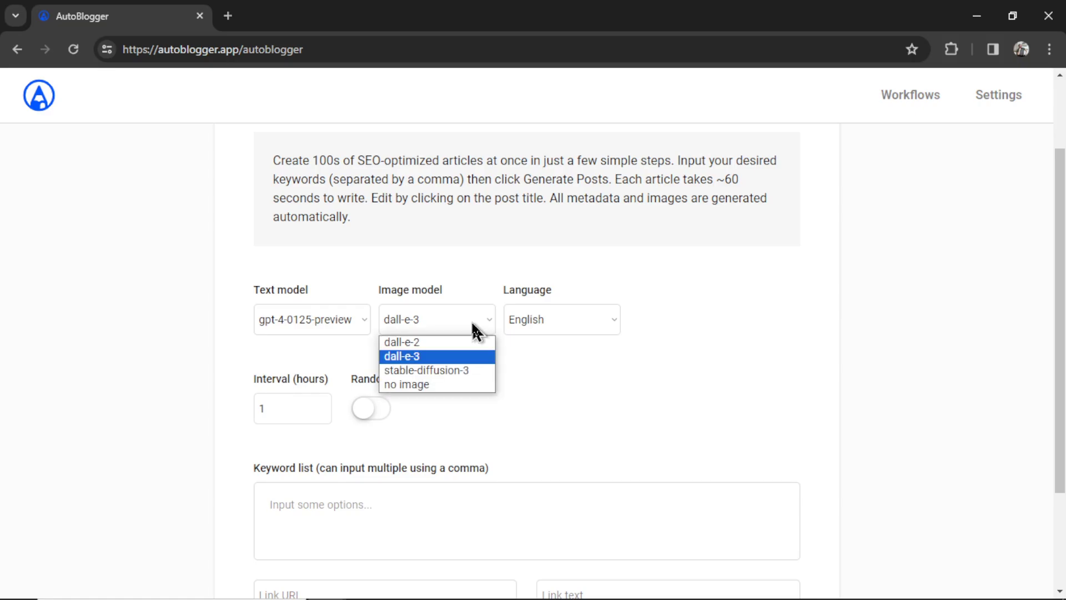
left_click(476, 370)
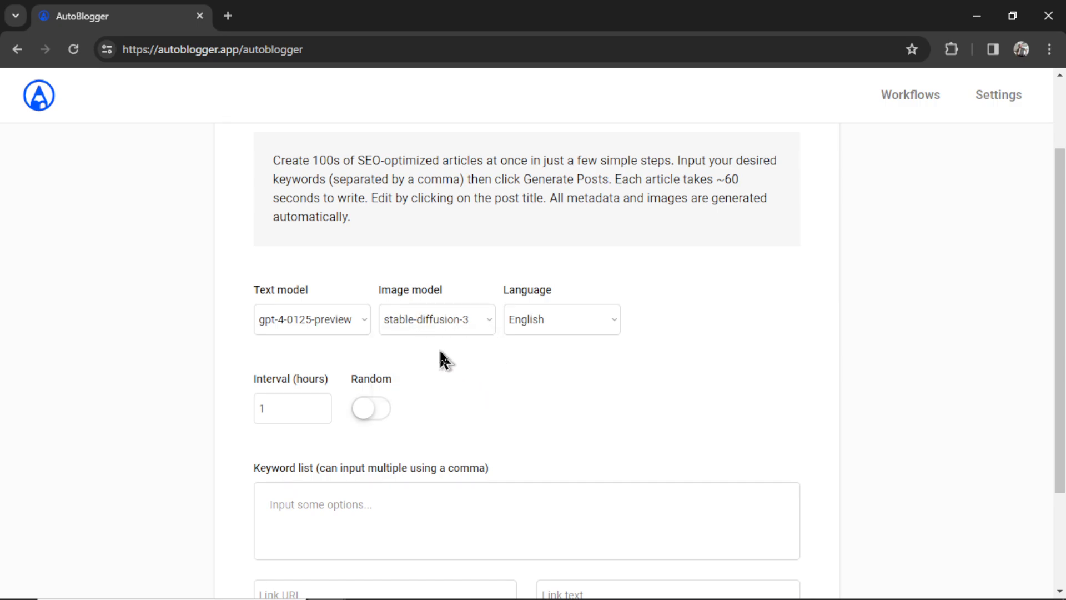
left_click(588, 321)
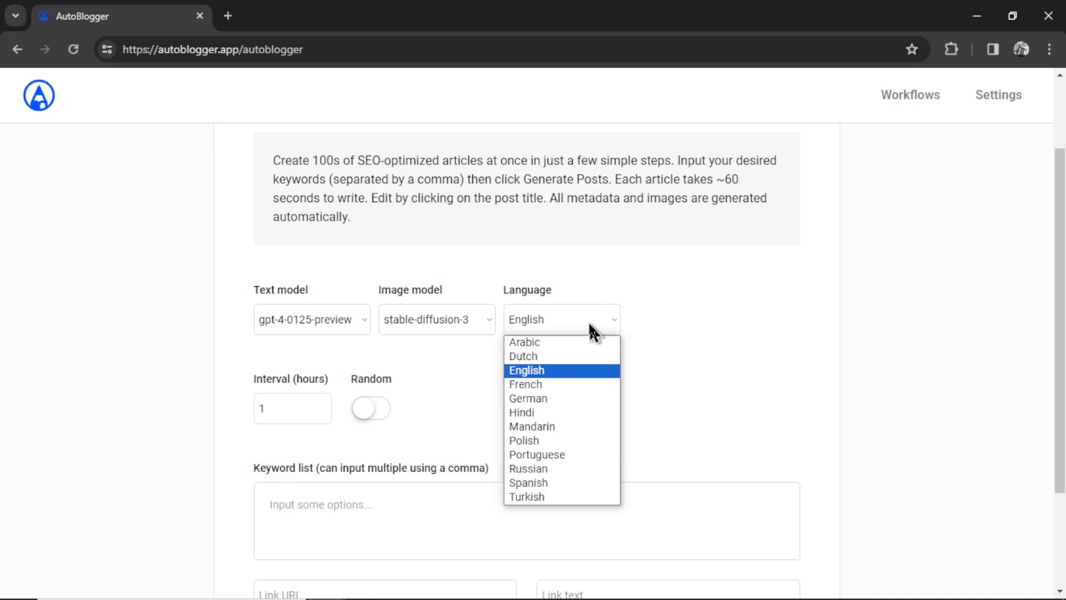
left_click(589, 371)
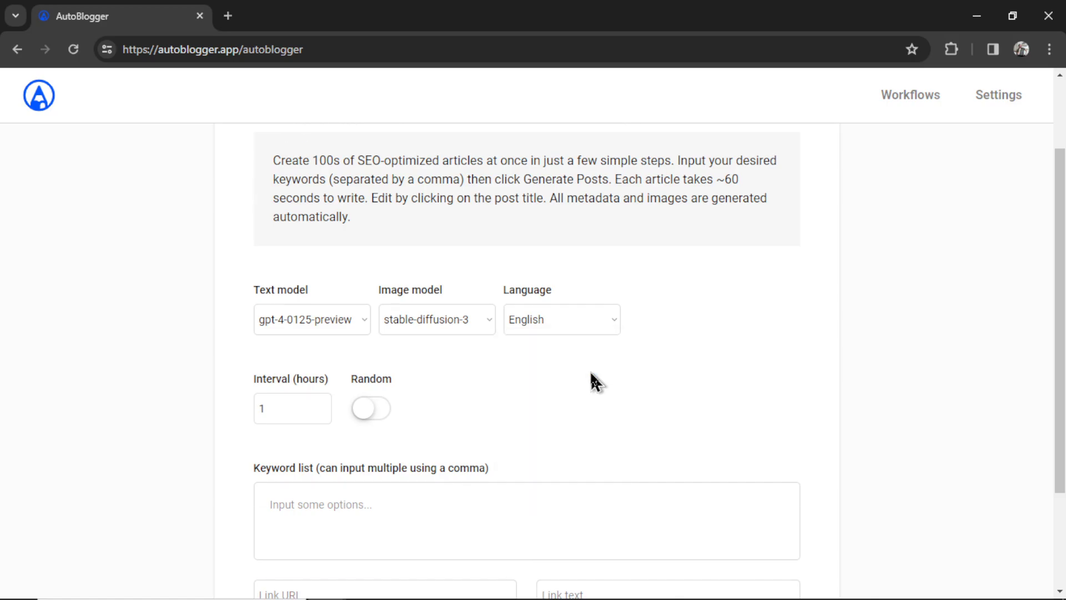
Change Interval (hours) to 48 and switch the Random toggle on
scroll(589, 371, "down", 1)
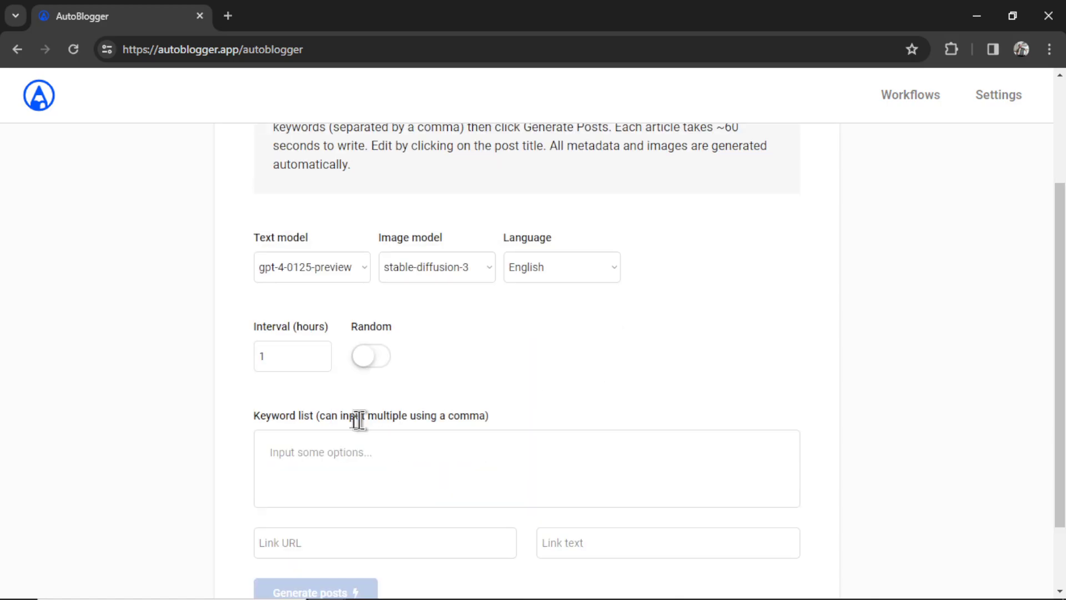
double_click(290, 360)
type("6")
double_click(311, 351)
type("48")
left_click(379, 366)
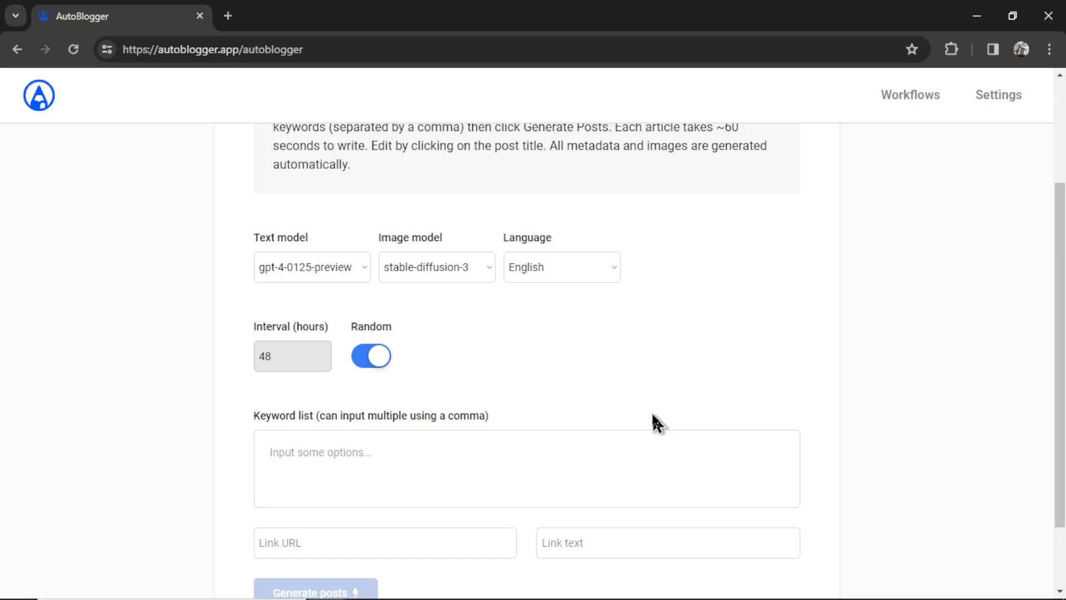
scroll(657, 424, "down", 2)
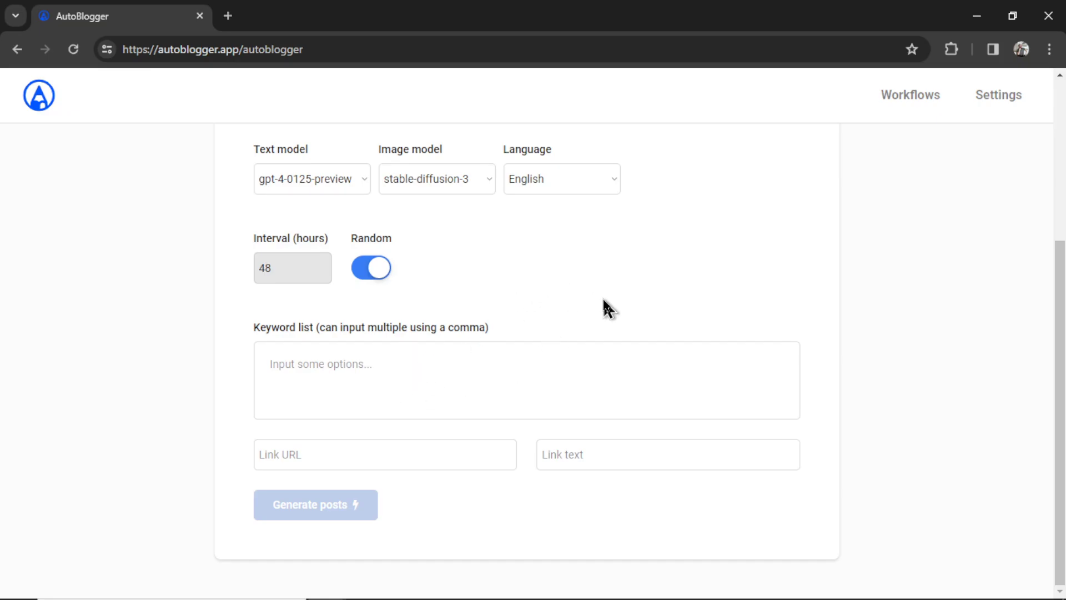
Add keywords back pain relief, lower back pain and neck pain to the keyword list
left_click(376, 374)
type("b")
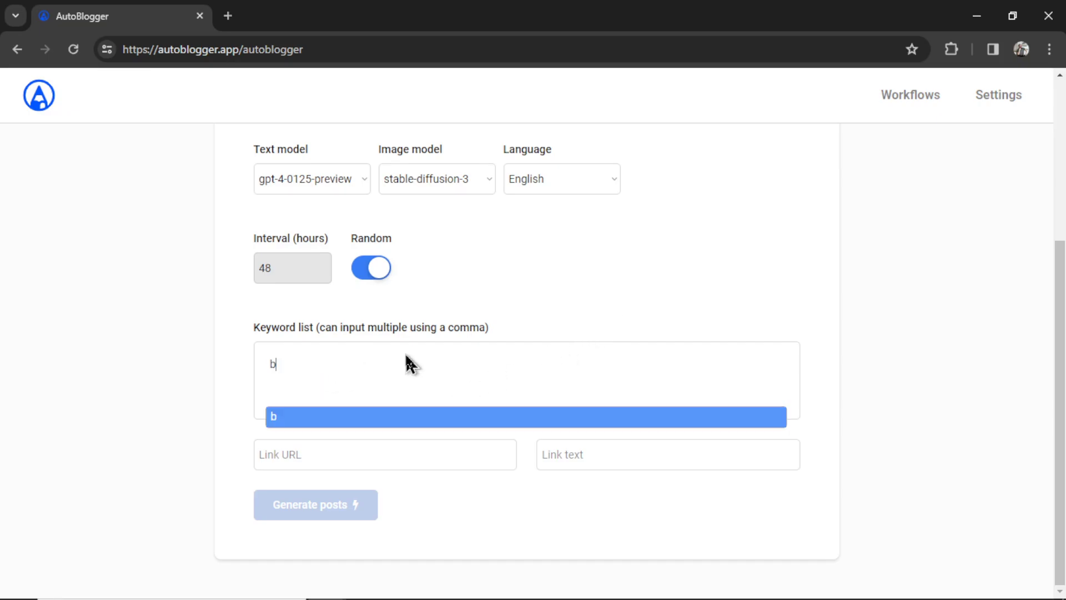
type("ack pain relief")
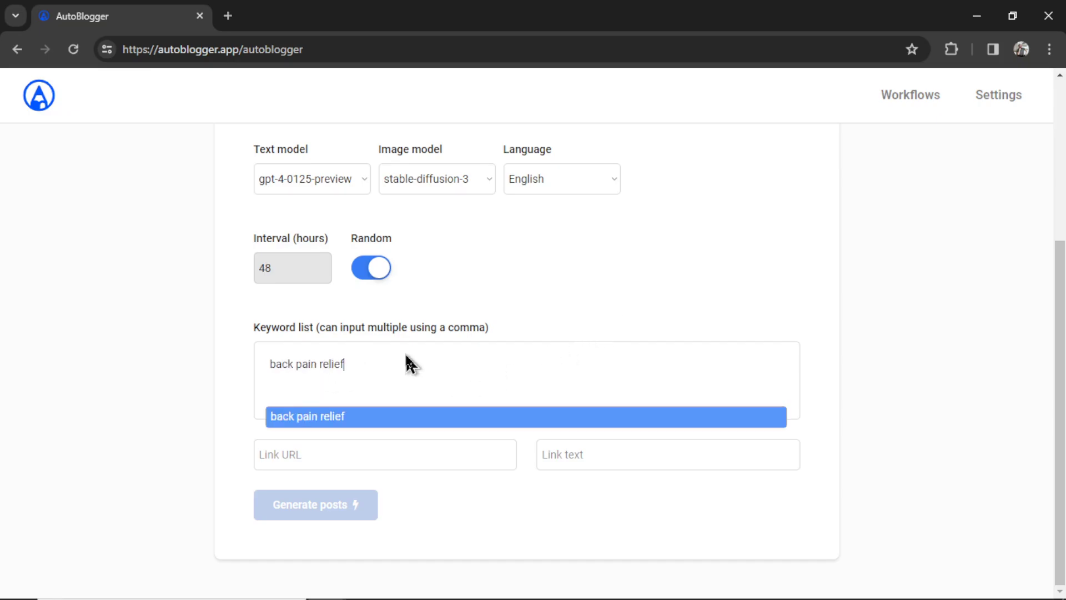
key("Return")
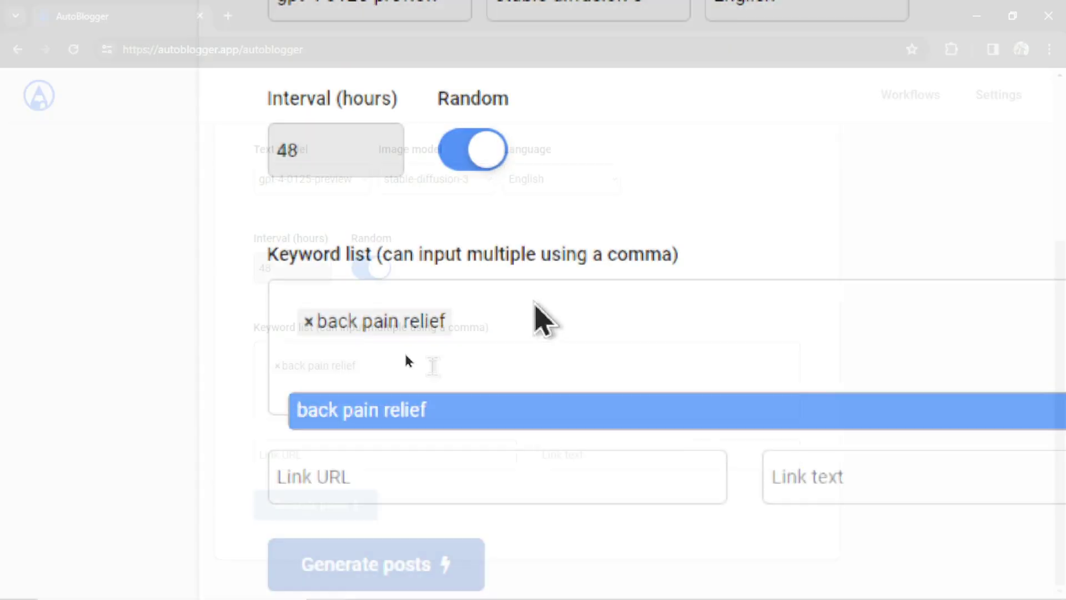
type("lower back pain")
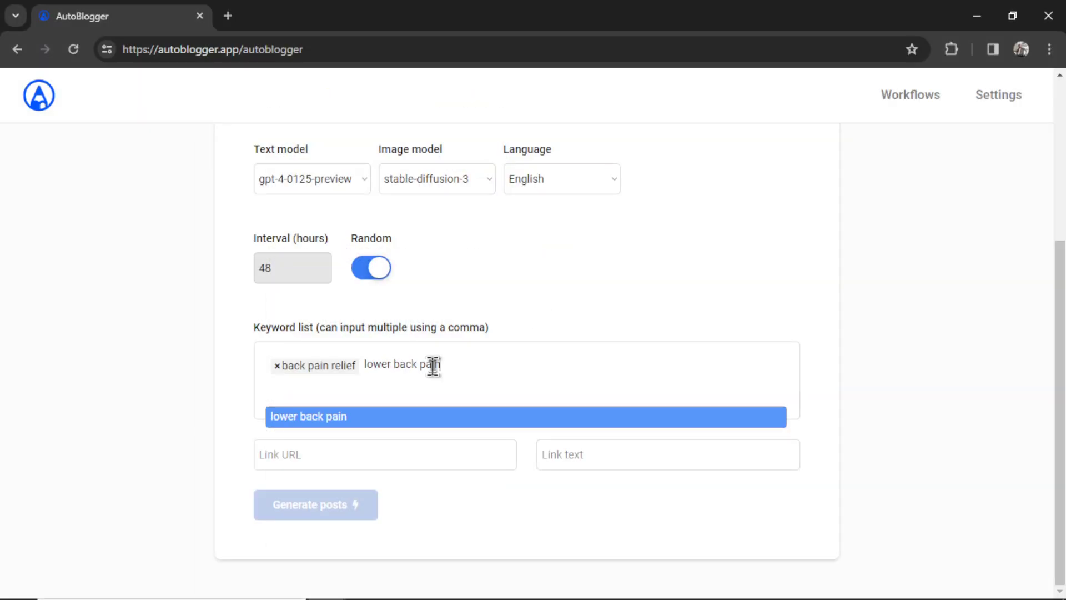
key("Return")
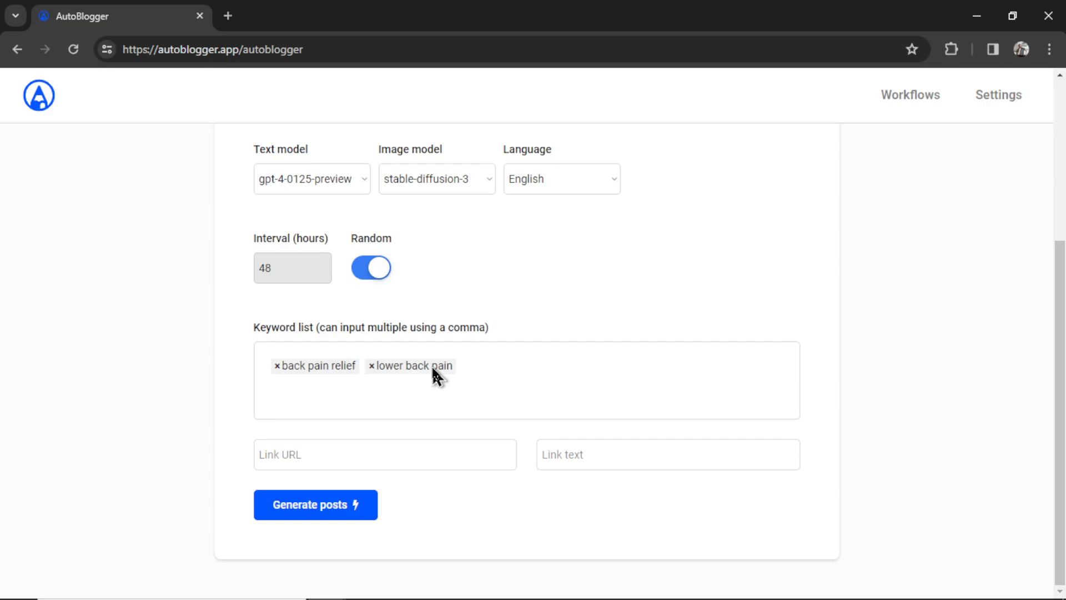
type("neck pain")
key("Return")
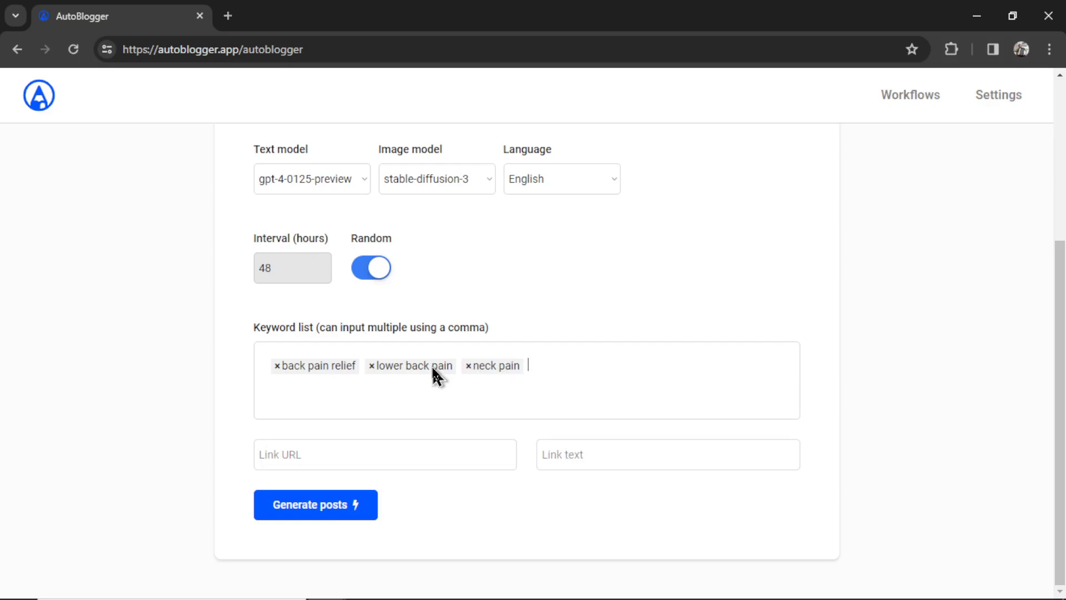
Add keywords back treatment, knee treatment and herniated disc treatment
left_click(608, 365)
type("back treatment")
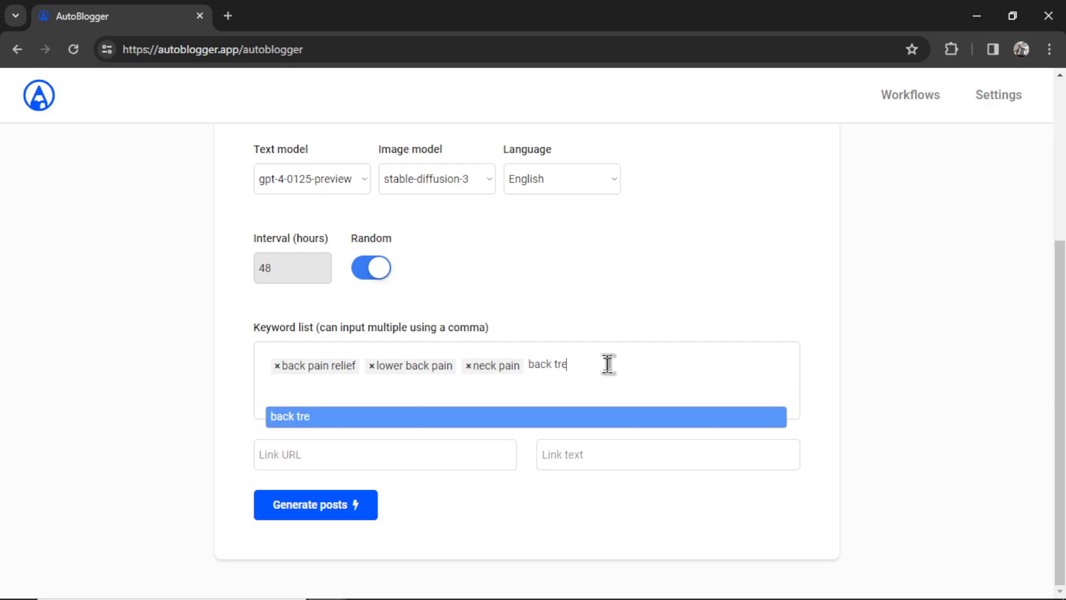
key("Return")
type("knee")
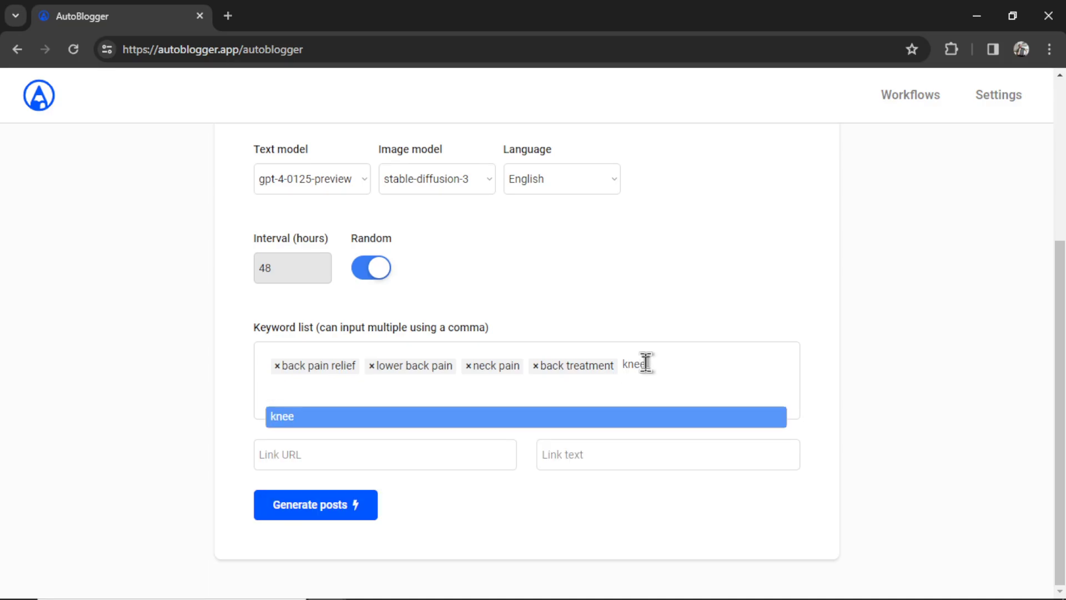
type(" treatment")
key("Return")
type("her")
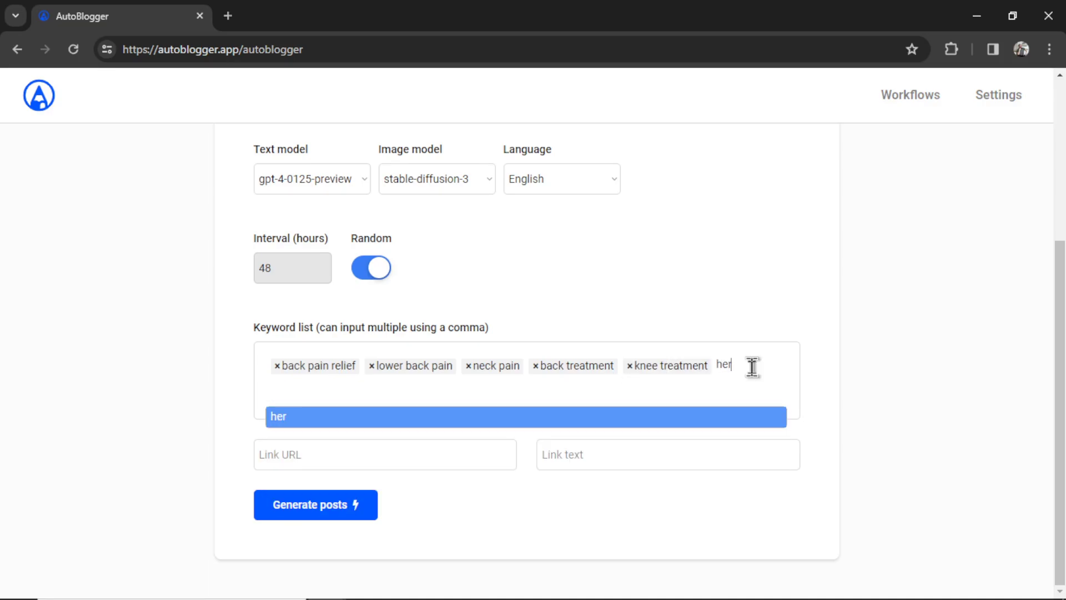
type("niated")
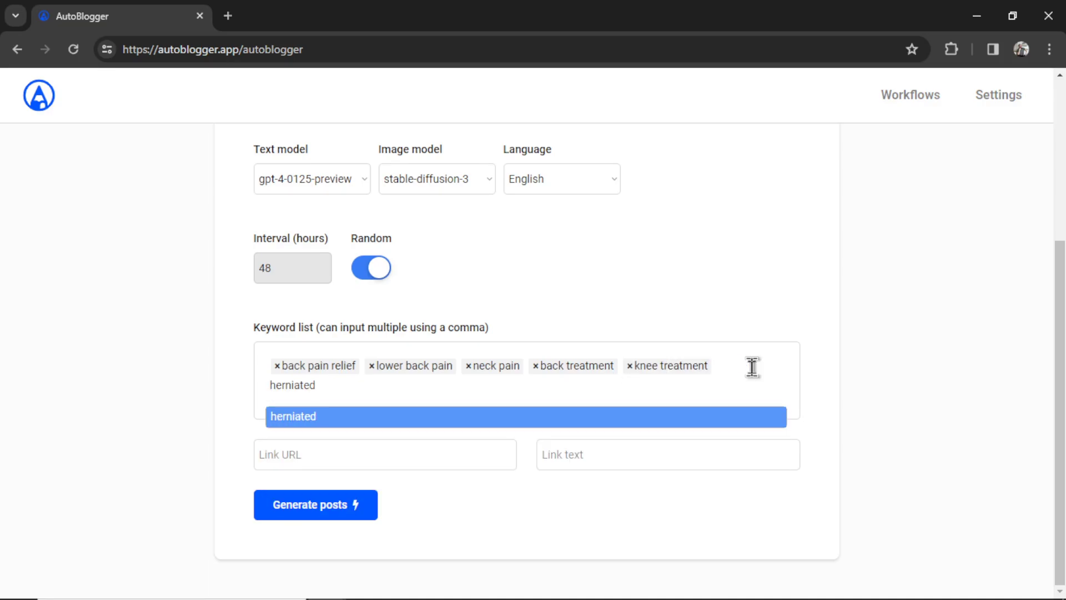
type(" disc treatment")
key("Return")
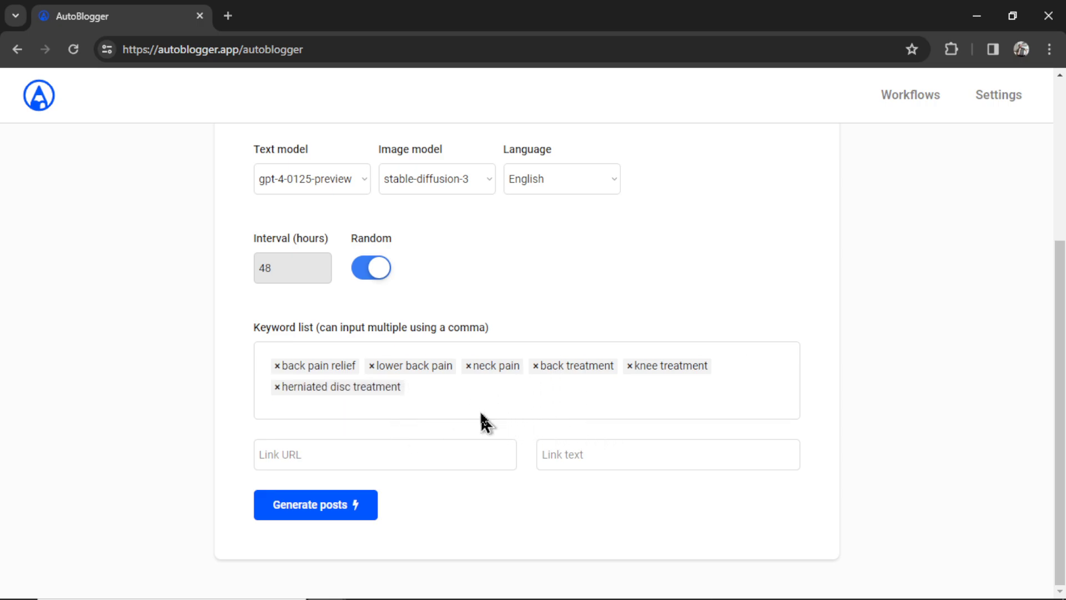
left_click(467, 459)
left_click(654, 463)
left_click(420, 454)
type("bookgen.xyz")
type("/book-appointment")
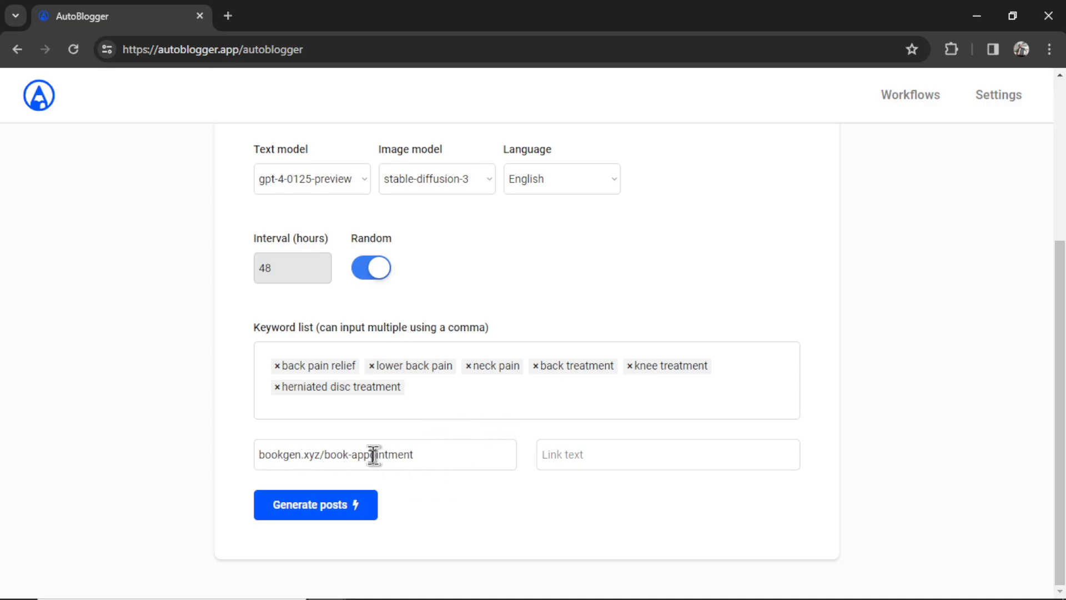
left_click(330, 484)
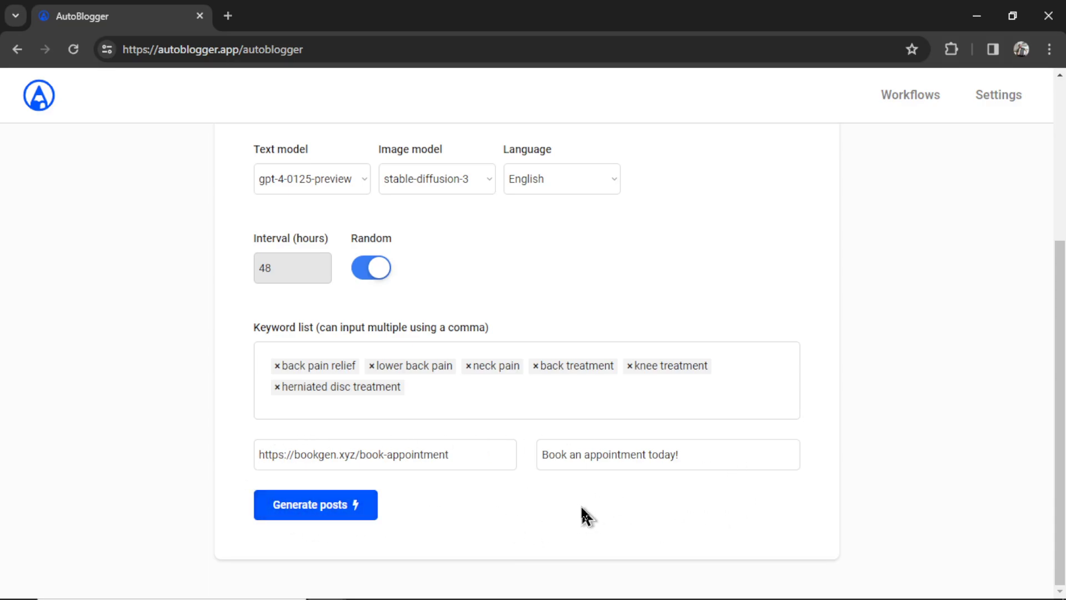
Generate posts for all six keywords and dismiss the autoblogger.app notice
left_click(325, 516)
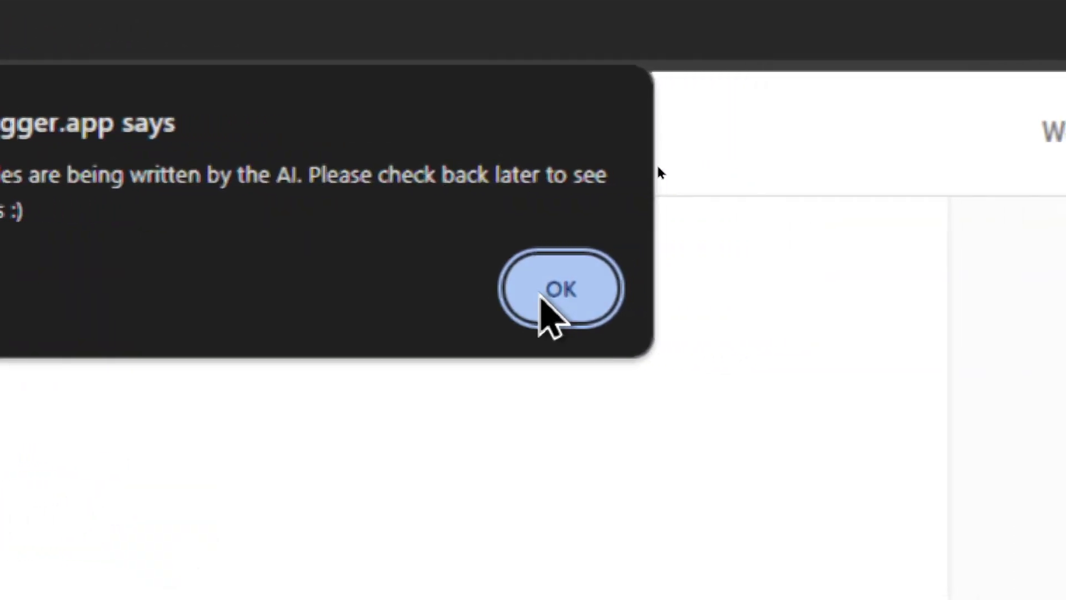
left_click(838, 318)
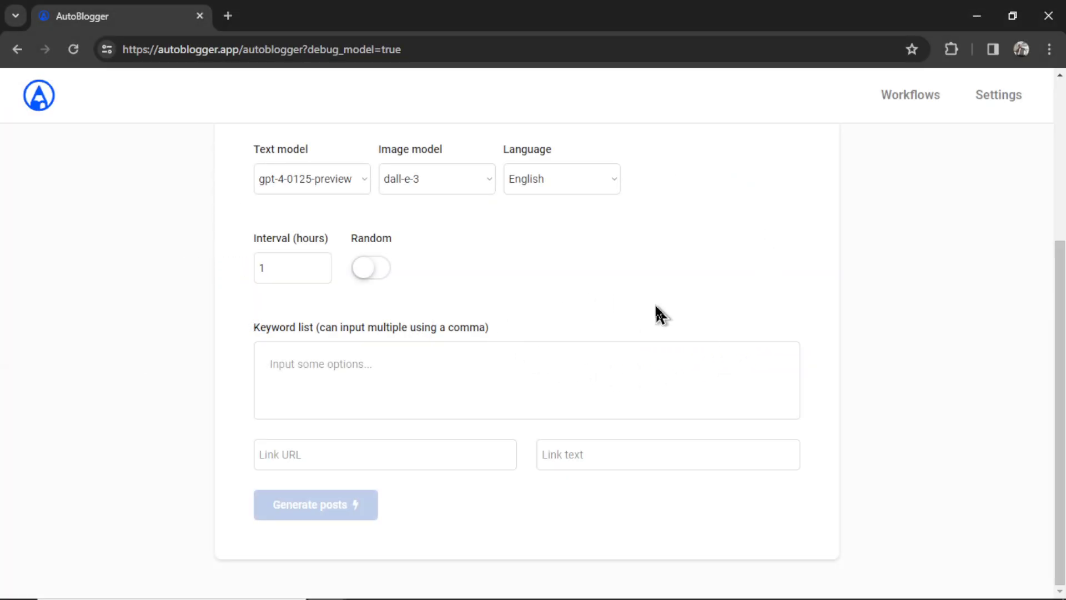
scroll(555, 405, "up", 1)
scroll(766, 324, "up", 2)
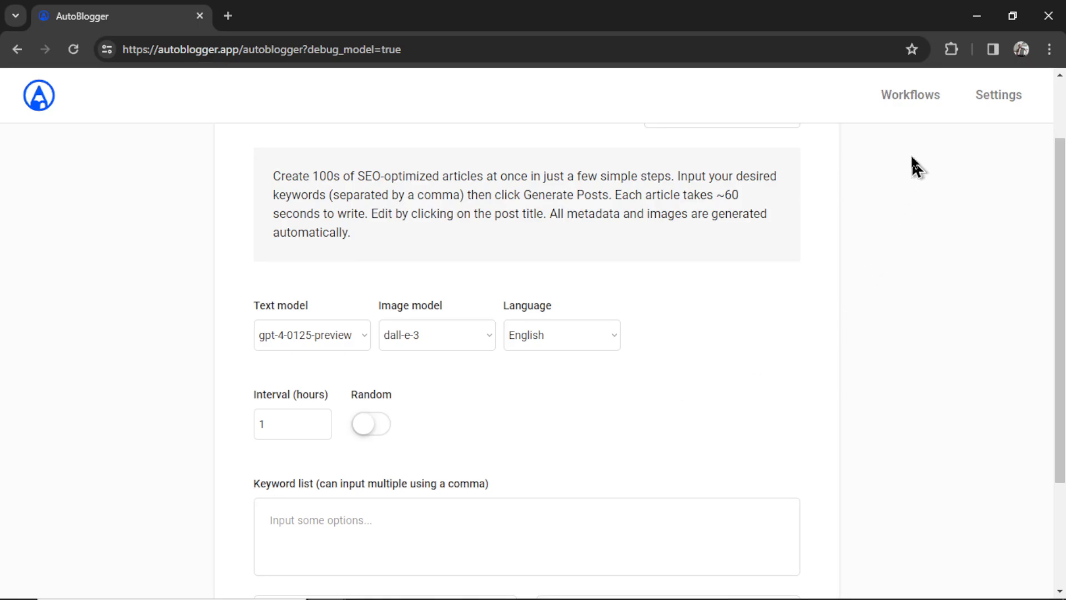
On the Workflows page, confirm workflow 701 holds the six back-pain keywords
left_click(923, 100)
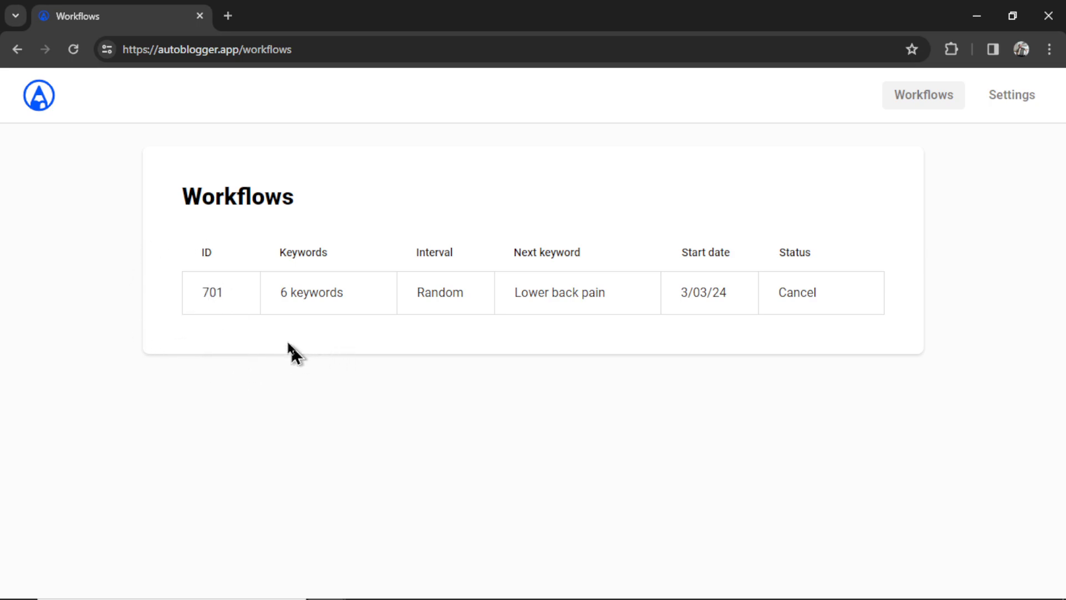
left_click(318, 297)
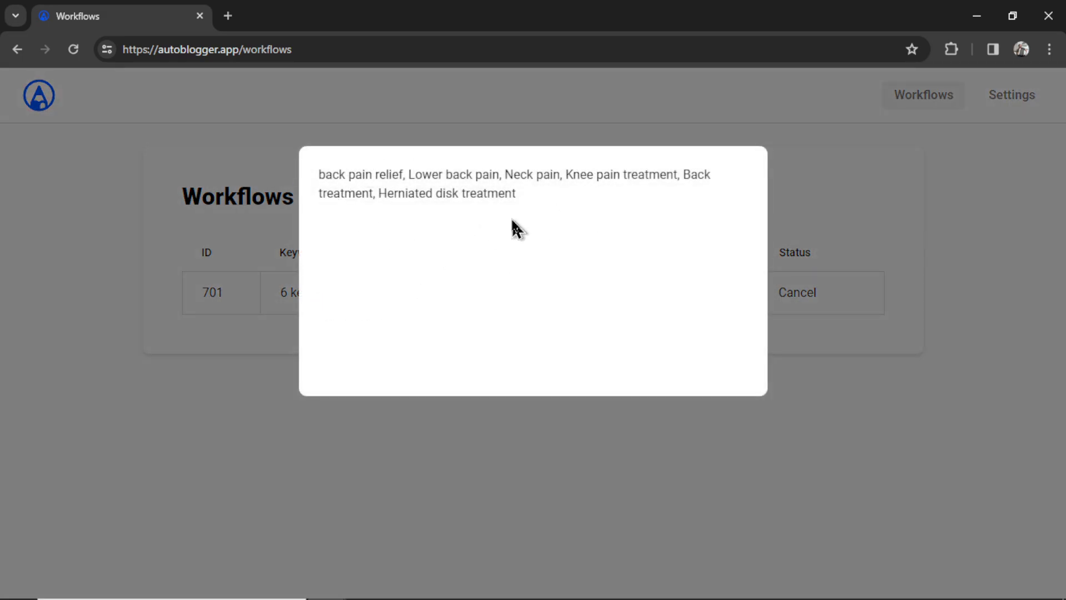
left_click(431, 408)
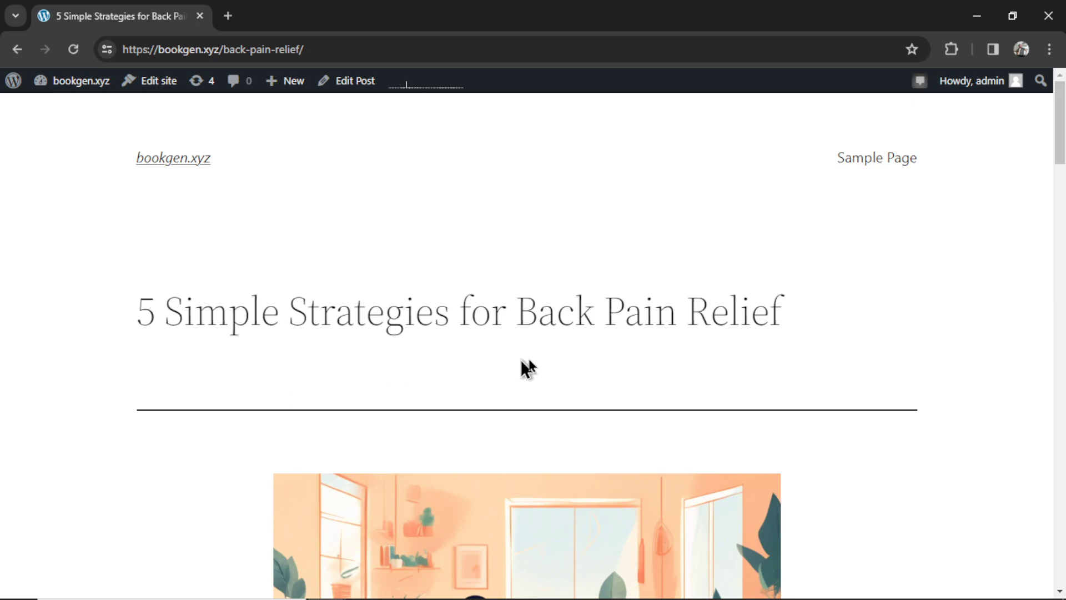
Scroll through the 'Back Pain Relief' post's yoga illustration and its posture, exercise and workspace sections
scroll(1058, 175, "down", 4)
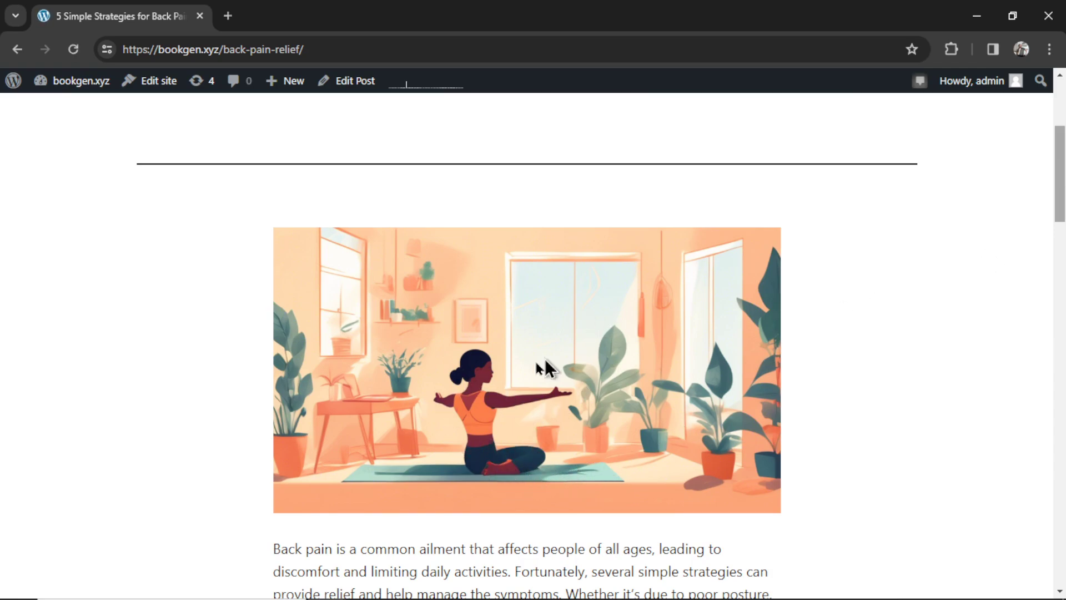
scroll(1060, 217, "down", 4)
left_click_drag(1060, 218, 1054, 145)
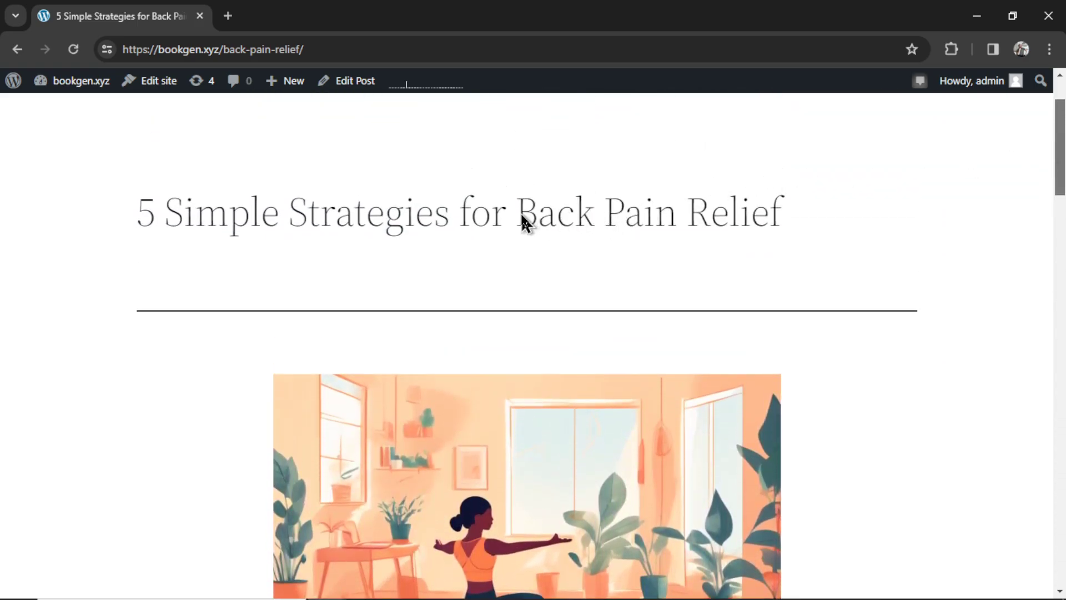
left_click(318, 50)
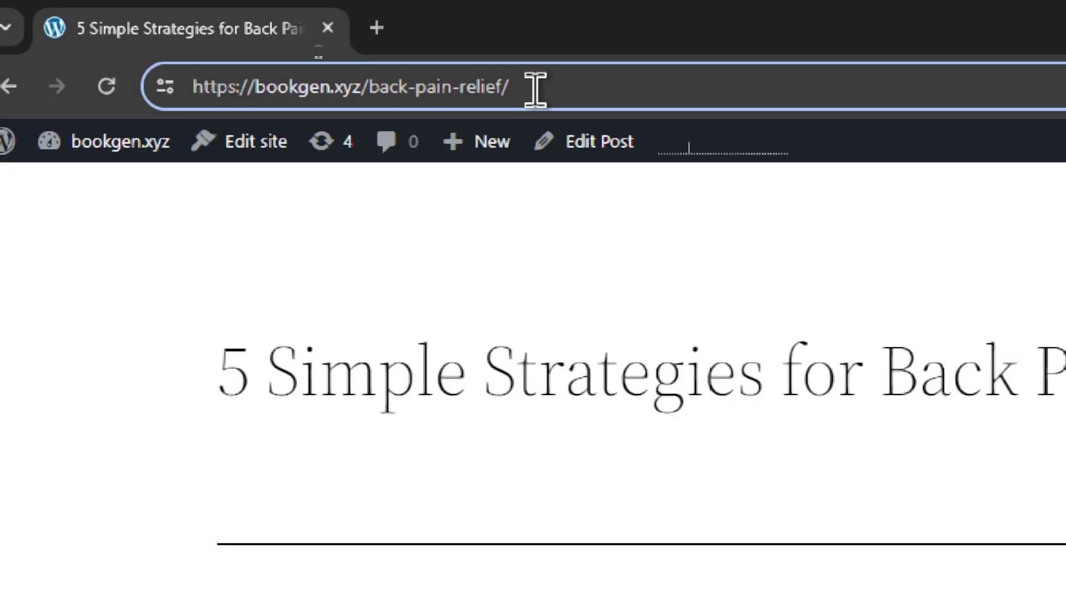